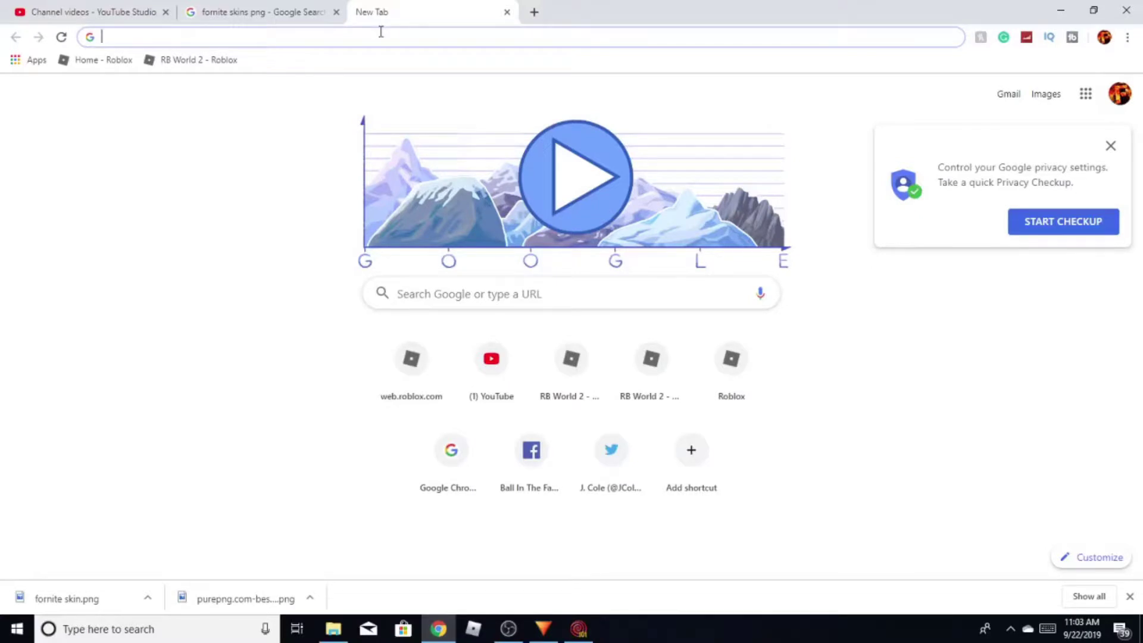
Step: Search Google for 'pixlr editor' and open the 'Online Photo Editor | Pixlr Editor' result
{"action": "type", "text": "pxilr"}
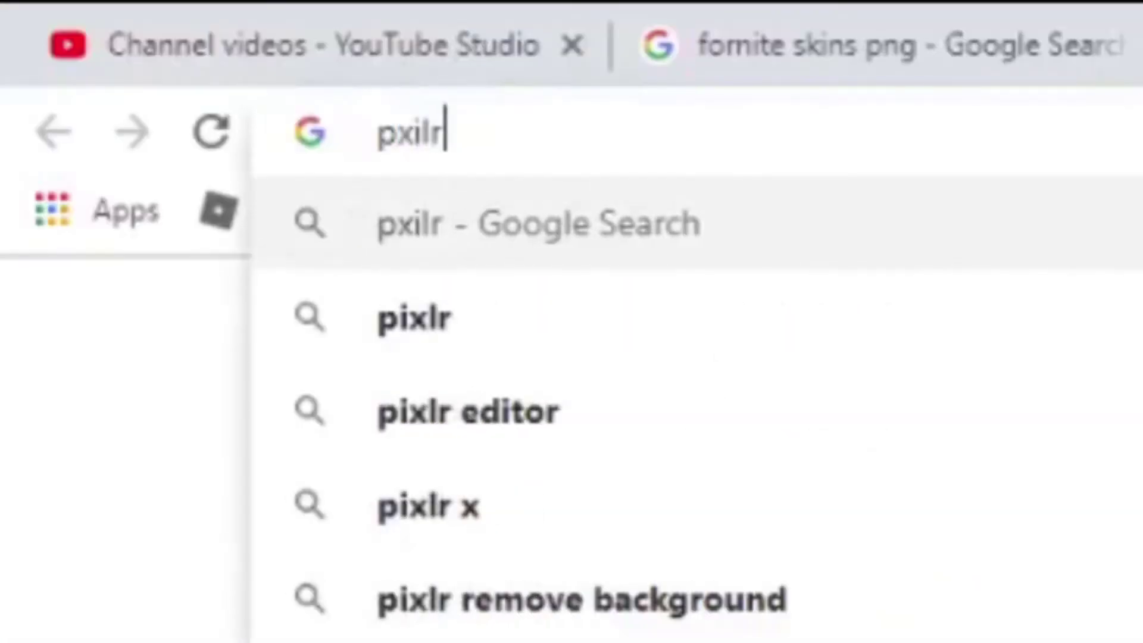
{"action": "key", "text": "BackSpace"}
{"action": "key", "text": "BackSpace"}
{"action": "key", "text": "BackSpace"}
{"action": "key", "text": "BackSpace"}
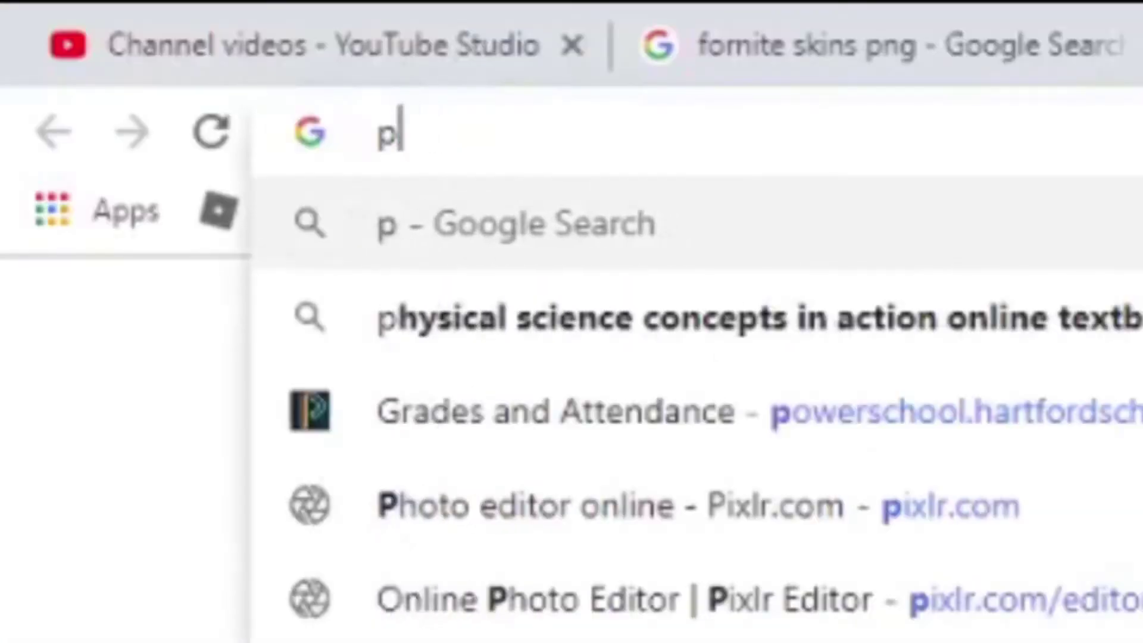
{"action": "type", "text": "ixlr editor"}
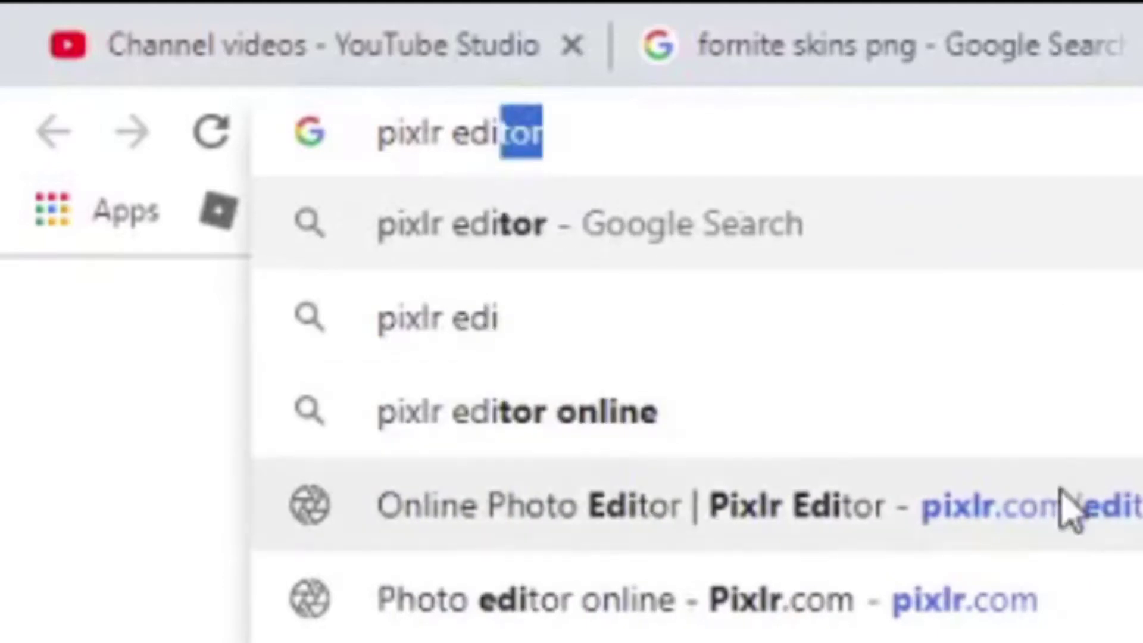
{"action": "left_click", "coordinate": [1067, 507]}
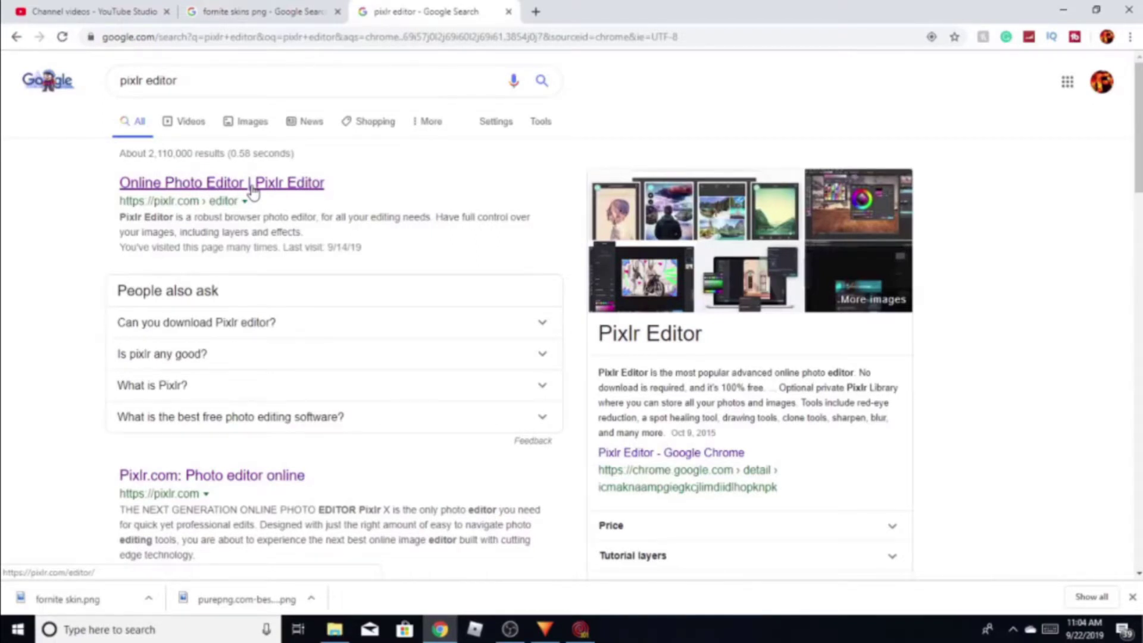
{"action": "left_click", "coordinate": [253, 189]}
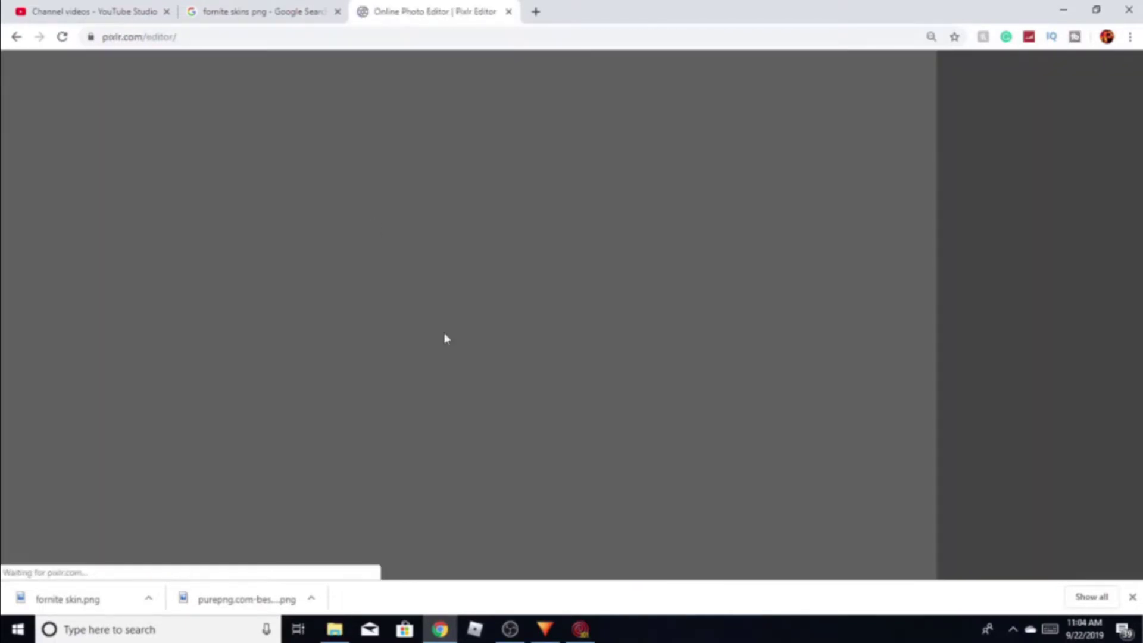
Step: Open the image 246269 from the Pictures folder as the base picture
{"action": "left_click", "coordinate": [408, 351]}
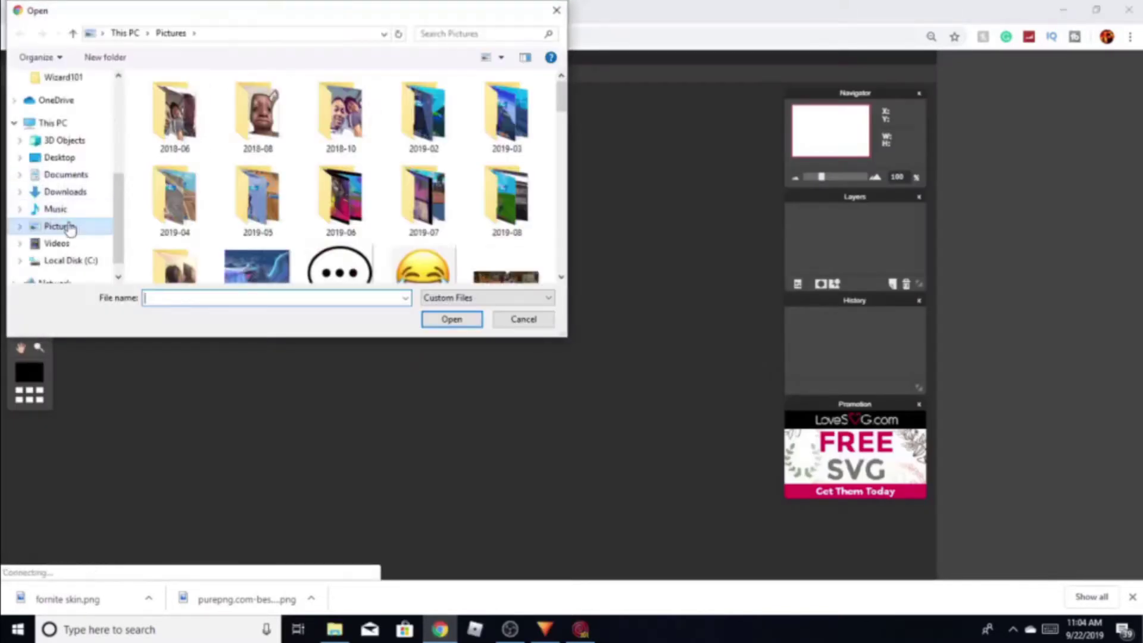
{"action": "left_click", "coordinate": [70, 229]}
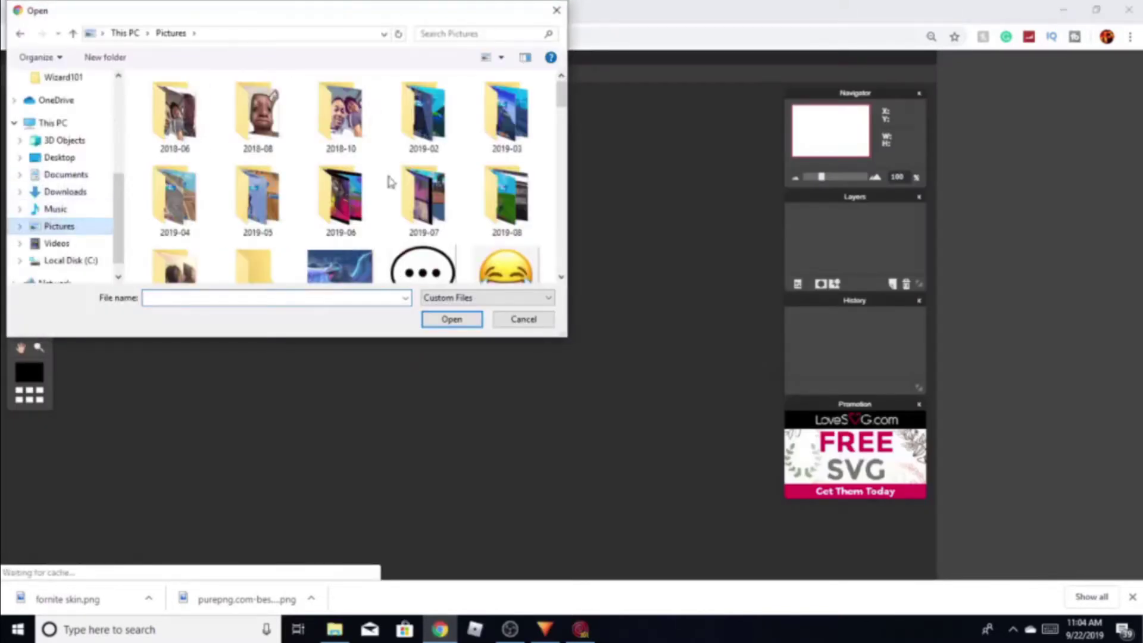
{"action": "left_click", "coordinate": [562, 105]}
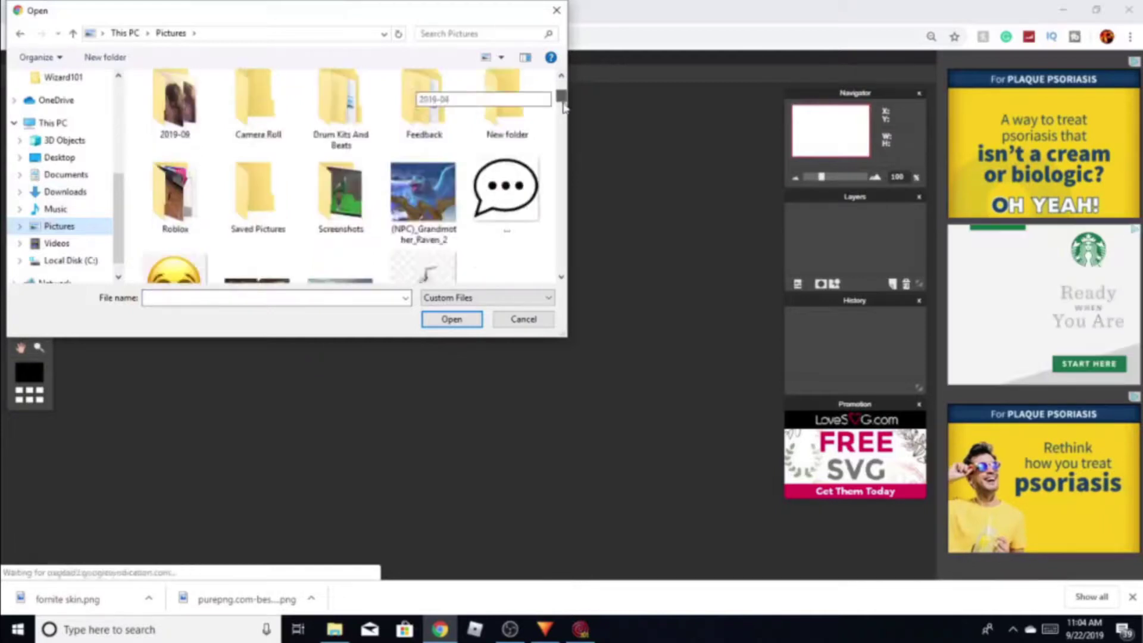
{"action": "left_click_drag", "start_coordinate": [562, 106], "coordinate": [554, 139]}
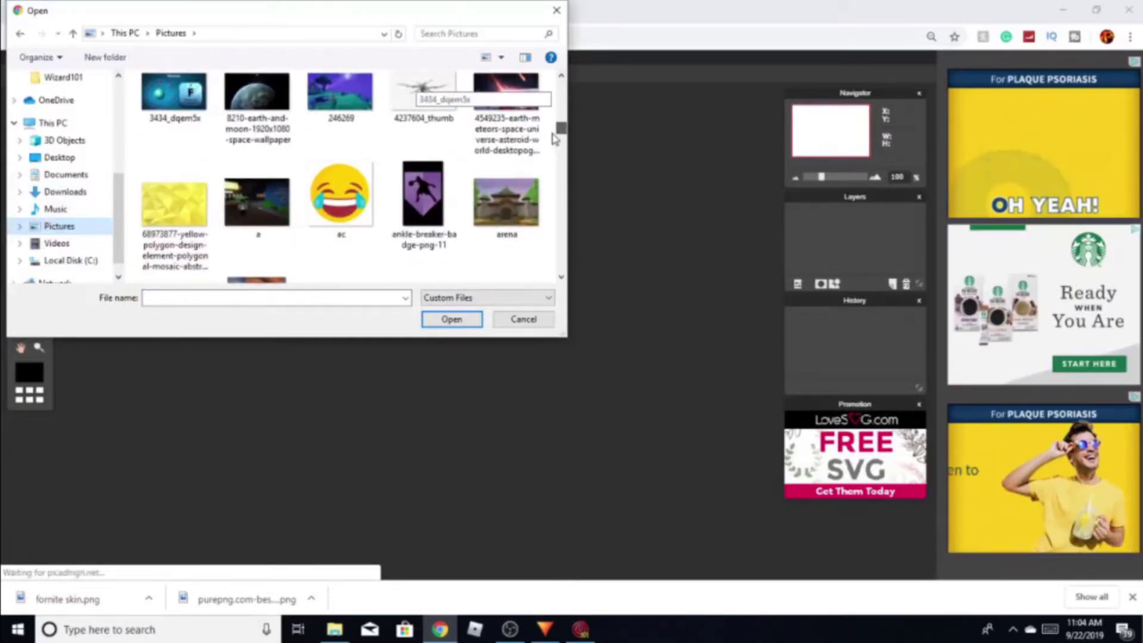
{"action": "key", "text": "Escape"}
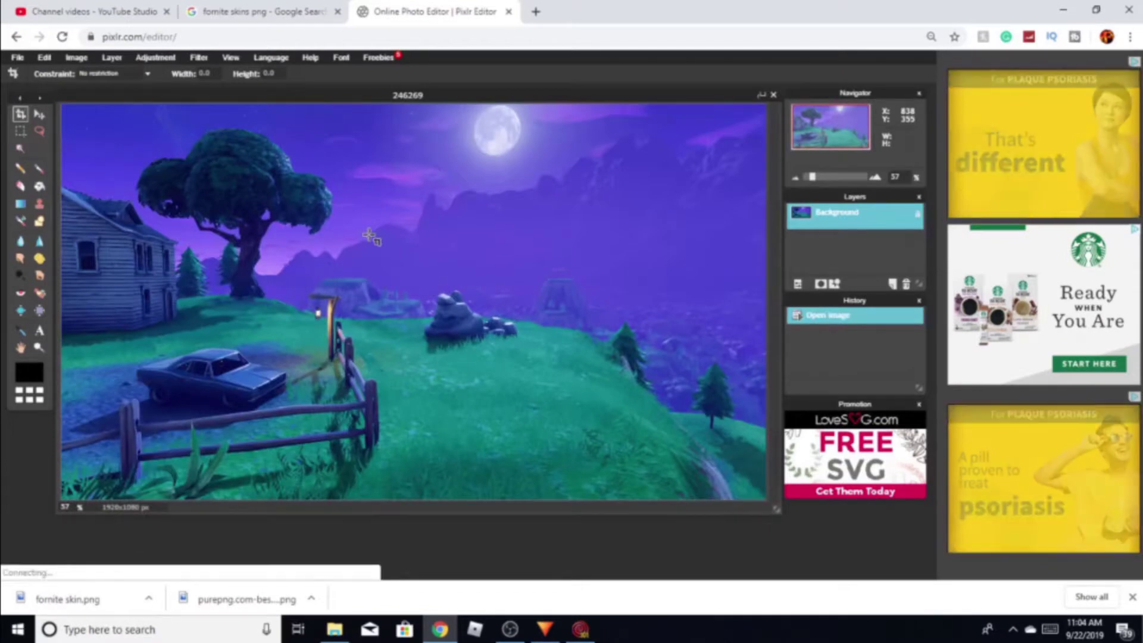
Step: Load fornite skin.png via Layer > Open image as layer, creating Layer 1
{"action": "left_click", "coordinate": [111, 57]}
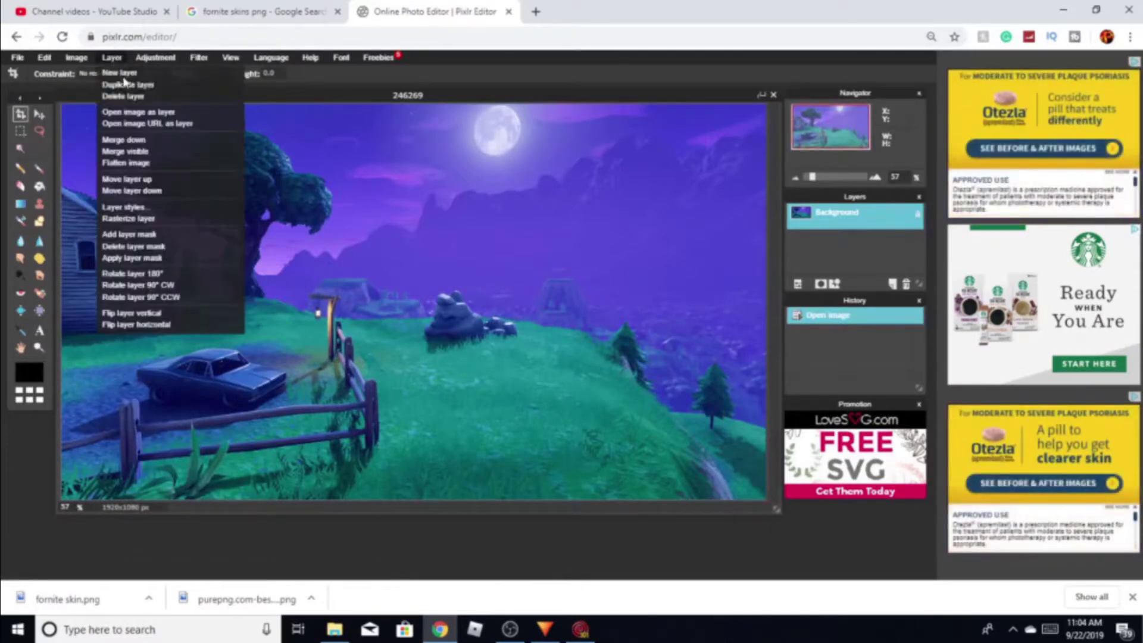
{"action": "left_click", "coordinate": [138, 112]}
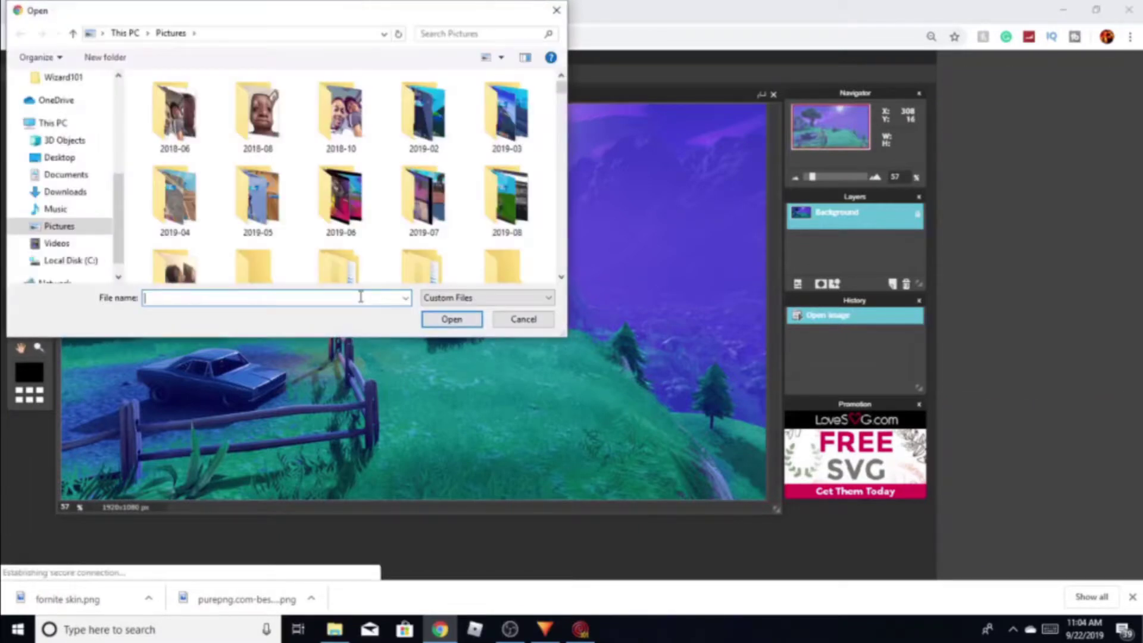
{"action": "type", "text": "imag"}
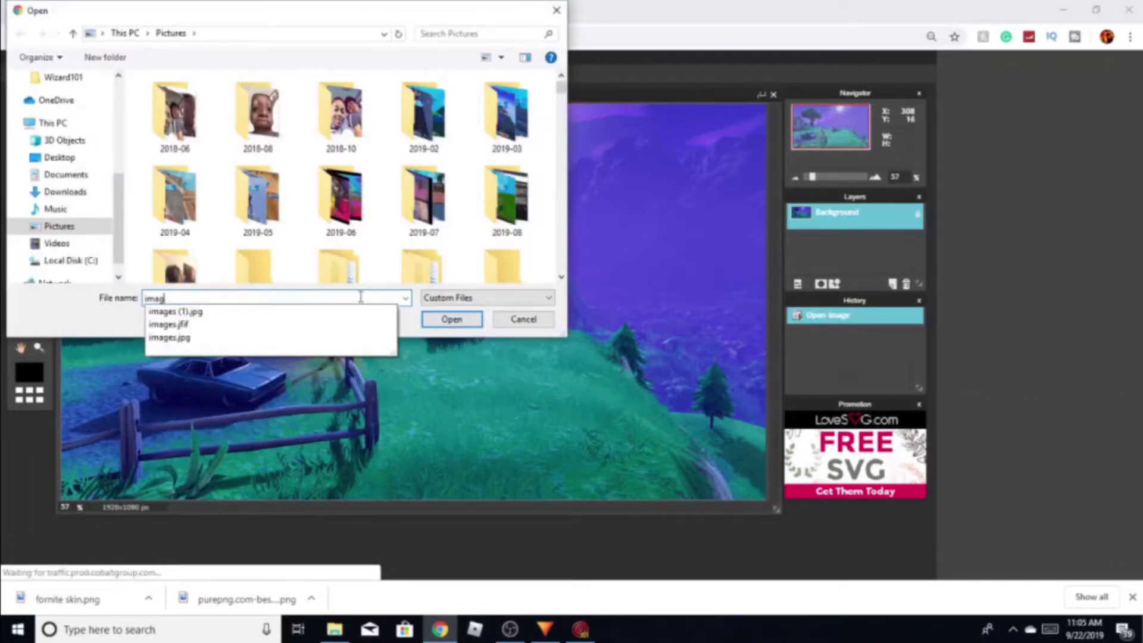
{"action": "key", "text": "BackSpace"}
{"action": "key", "text": "BackSpace"}
{"action": "key", "text": "BackSpace"}
{"action": "key", "text": "BackSpace"}
{"action": "type", "text": "forn"}
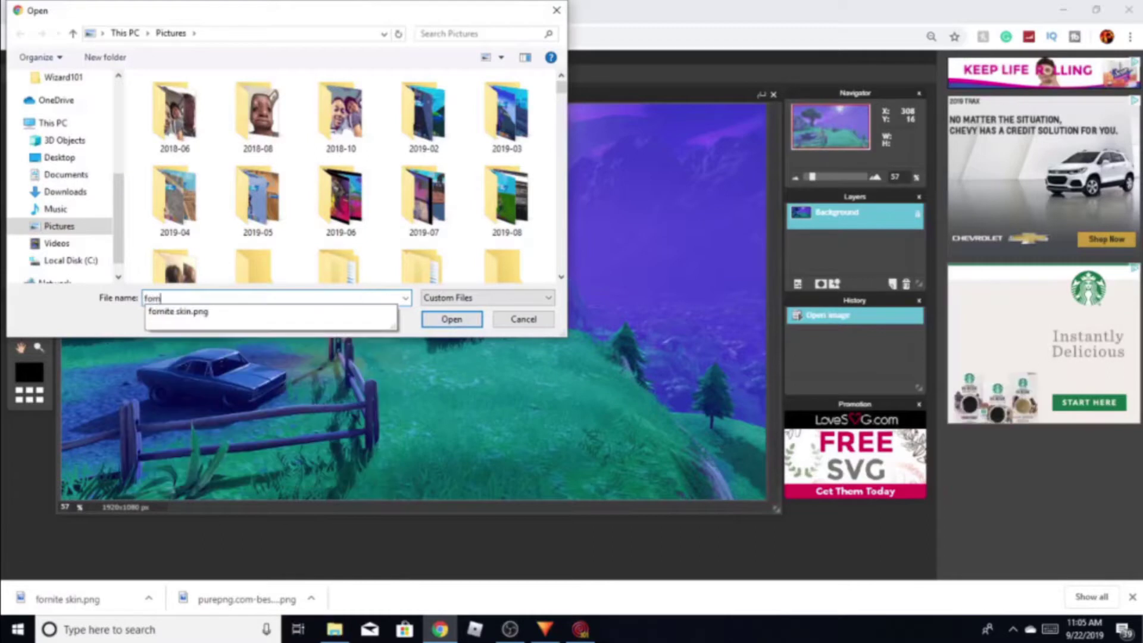
{"action": "type", "text": "i"}
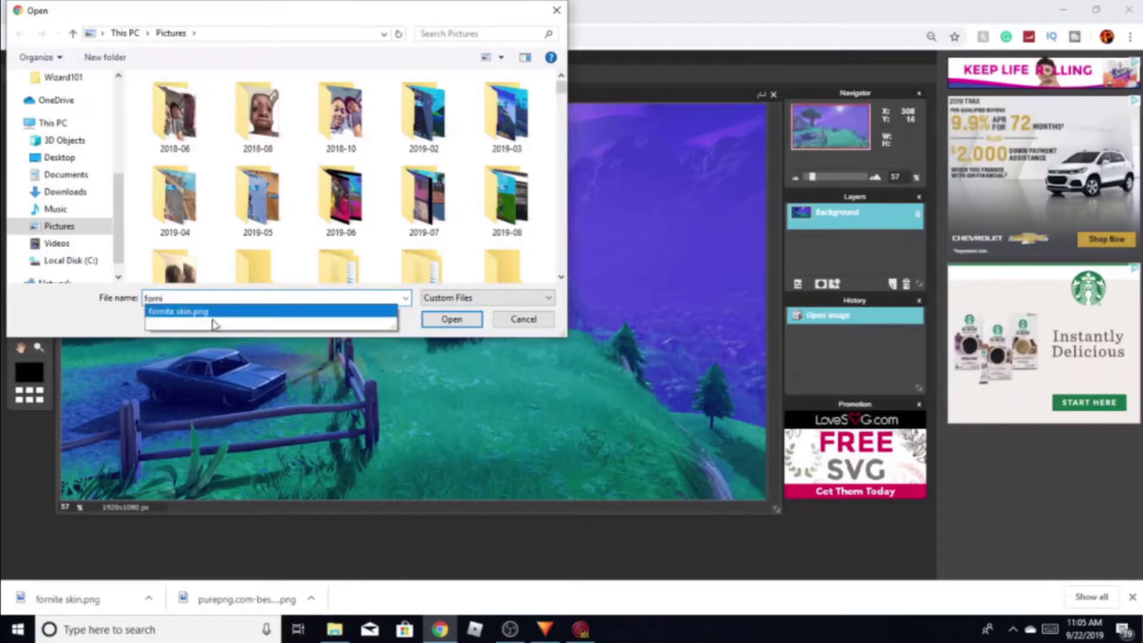
{"action": "left_click", "coordinate": [229, 322]}
{"action": "left_click", "coordinate": [451, 319]}
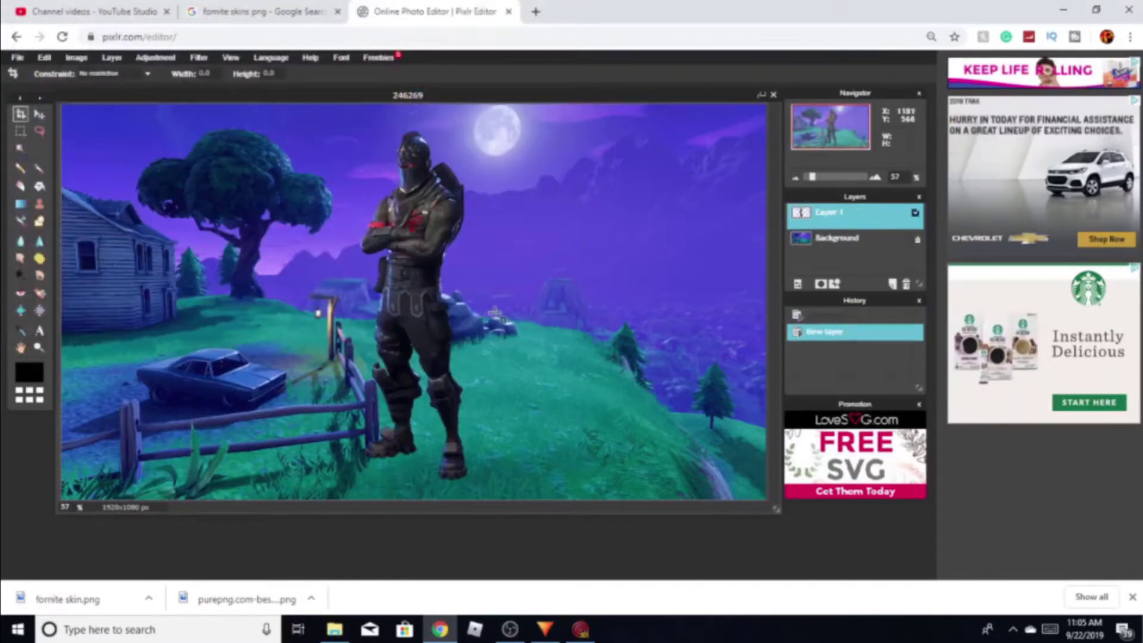
Step: Drag the skin character with the Move tool to the right side of the landscape
{"action": "key", "text": "v"}
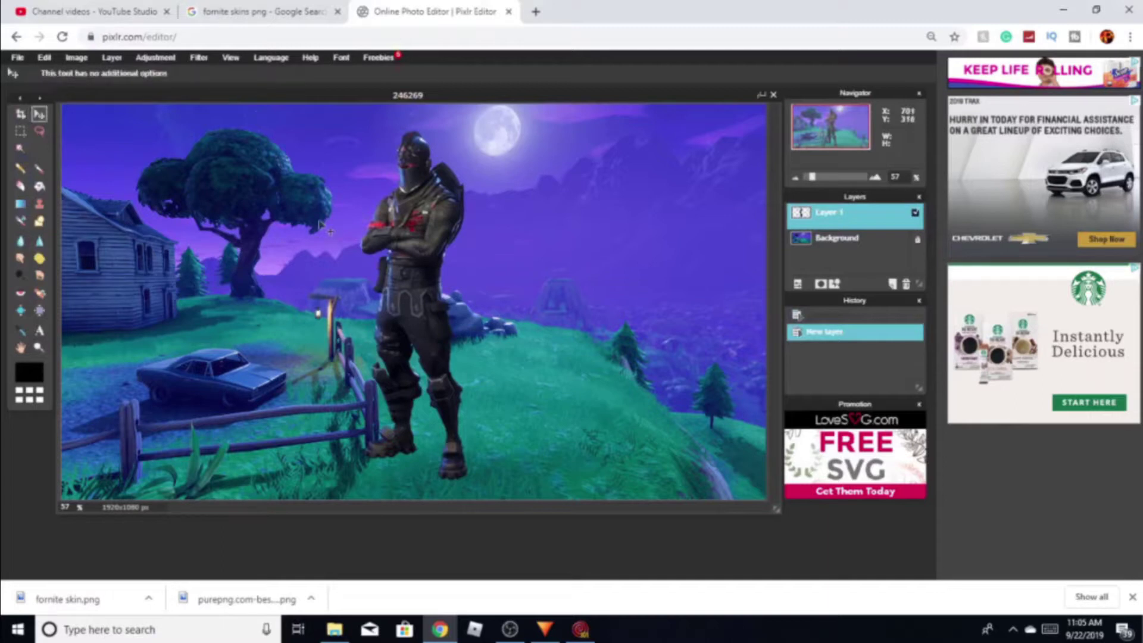
{"action": "left_click_drag", "start_coordinate": [426, 225], "coordinate": [665, 226]}
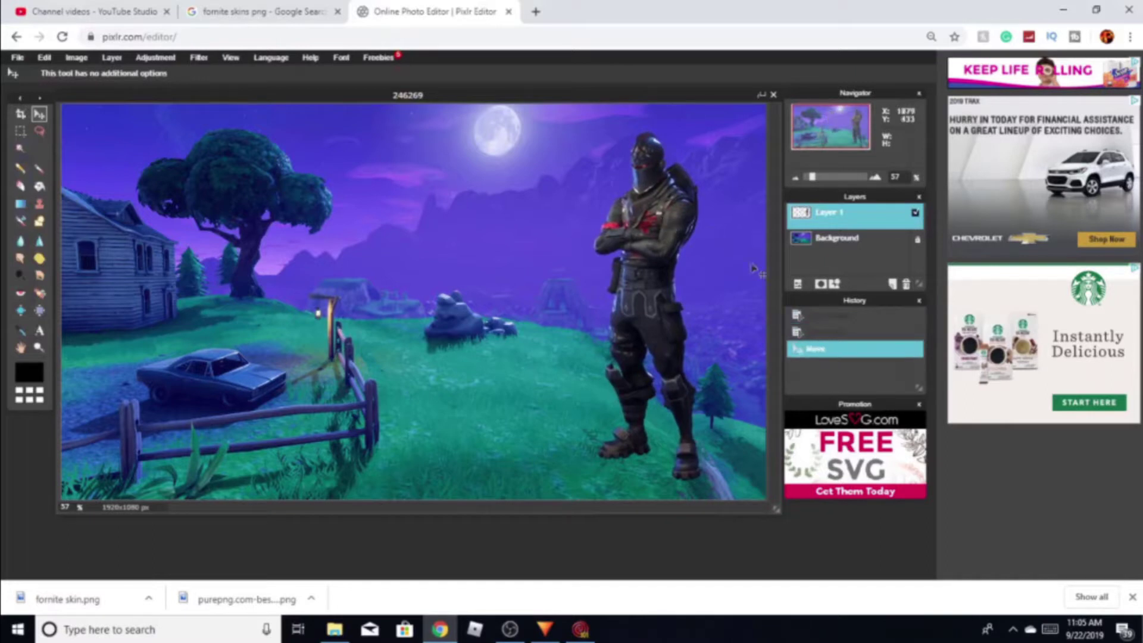
{"action": "left_click", "coordinate": [809, 251]}
Step: Reselect Layer 1 and bring up its Layer styles dialog
{"action": "left_click", "coordinate": [827, 222]}
{"action": "right_click", "coordinate": [827, 222]}
{"action": "left_click", "coordinate": [783, 271]}
{"action": "right_click", "coordinate": [835, 221]}
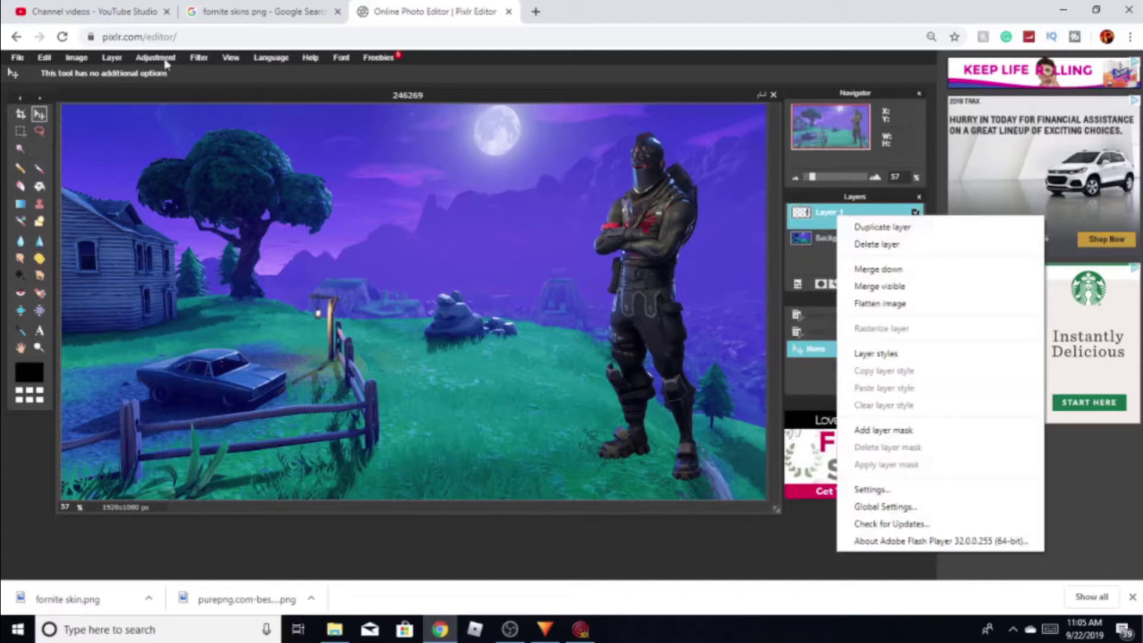
{"action": "left_click", "coordinate": [108, 58]}
{"action": "left_click", "coordinate": [166, 206]}
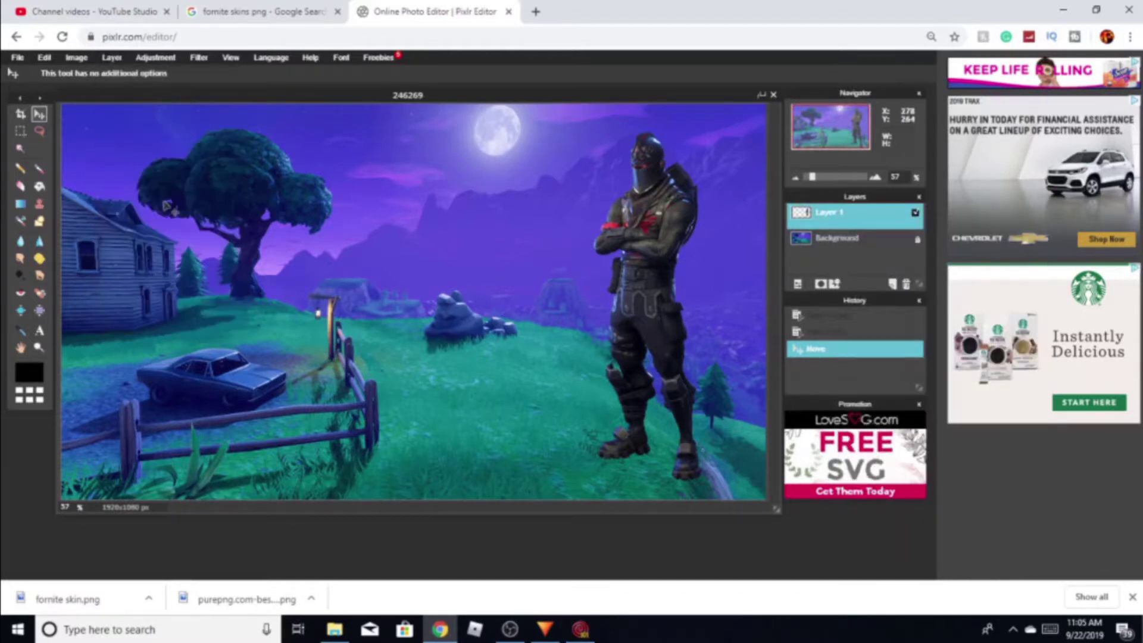
{"action": "left_click", "coordinate": [112, 58]}
Step: Try a drop shadow and a larger inner shadow on the skin, both at opacity 100
{"action": "left_click", "coordinate": [111, 57]}
{"action": "left_click", "coordinate": [141, 205]}
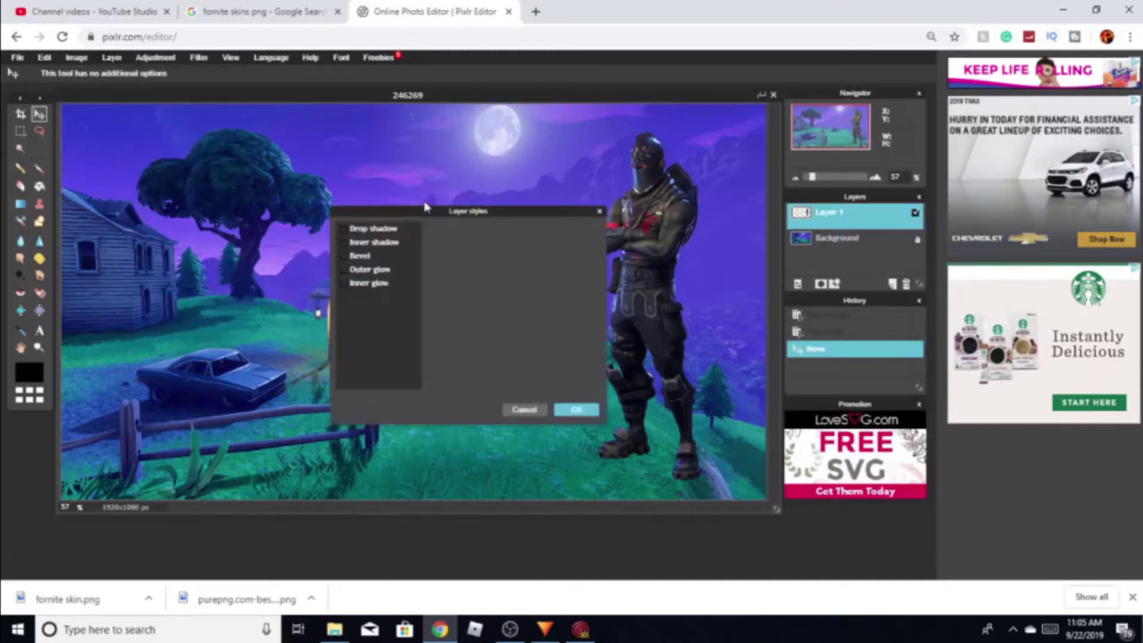
{"action": "left_click", "coordinate": [390, 234]}
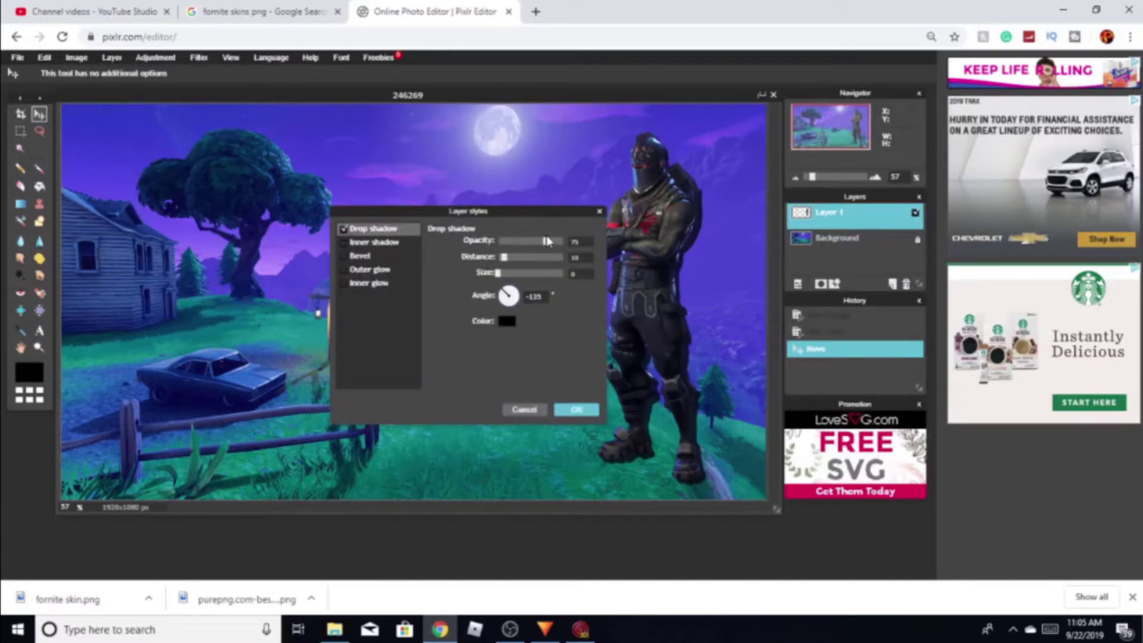
{"action": "left_click_drag", "start_coordinate": [558, 244], "coordinate": [569, 243]}
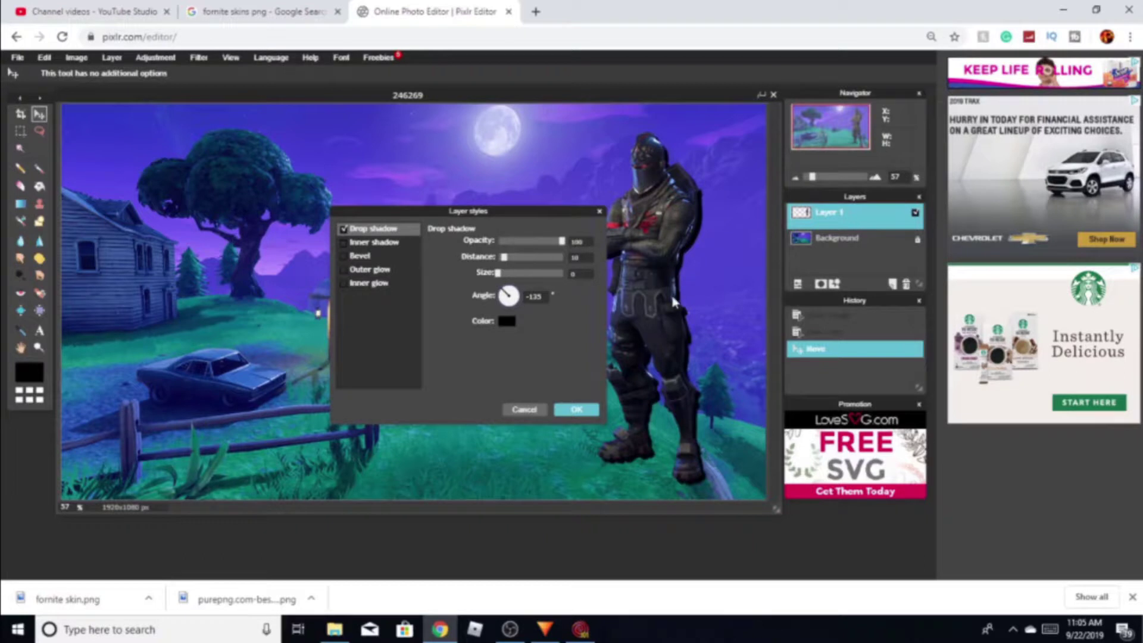
{"action": "left_click", "coordinate": [351, 245]}
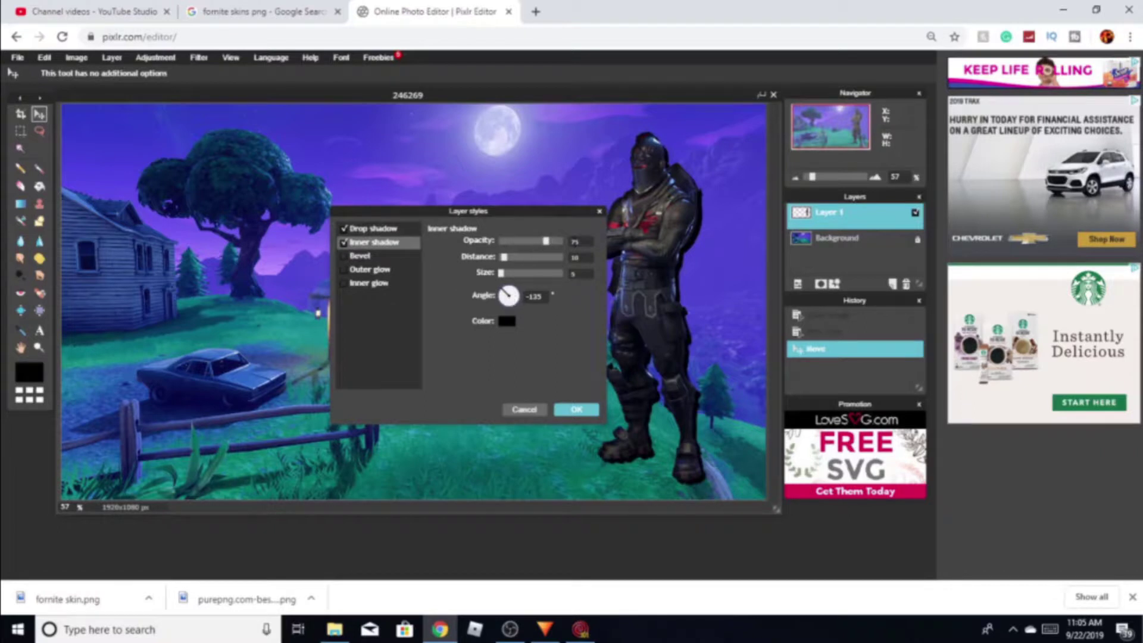
{"action": "left_click_drag", "start_coordinate": [546, 242], "coordinate": [586, 238]}
{"action": "left_click_drag", "start_coordinate": [501, 273], "coordinate": [530, 276]}
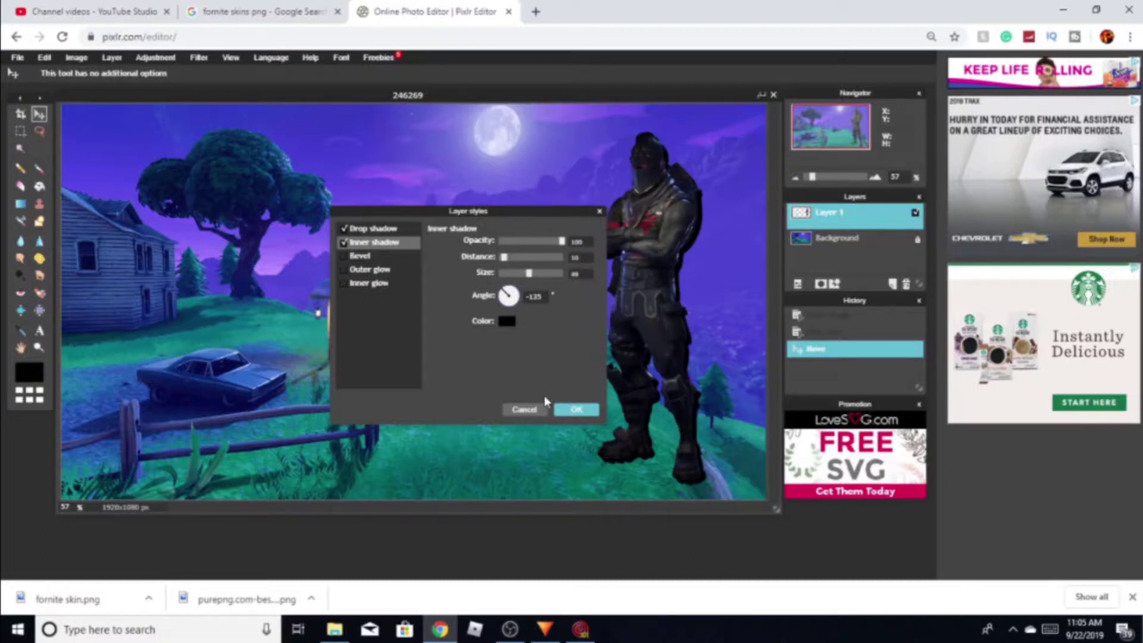
Step: Add a white outer glow with hardness 10 and size 16, then apply the styles
{"action": "left_click", "coordinate": [404, 272]}
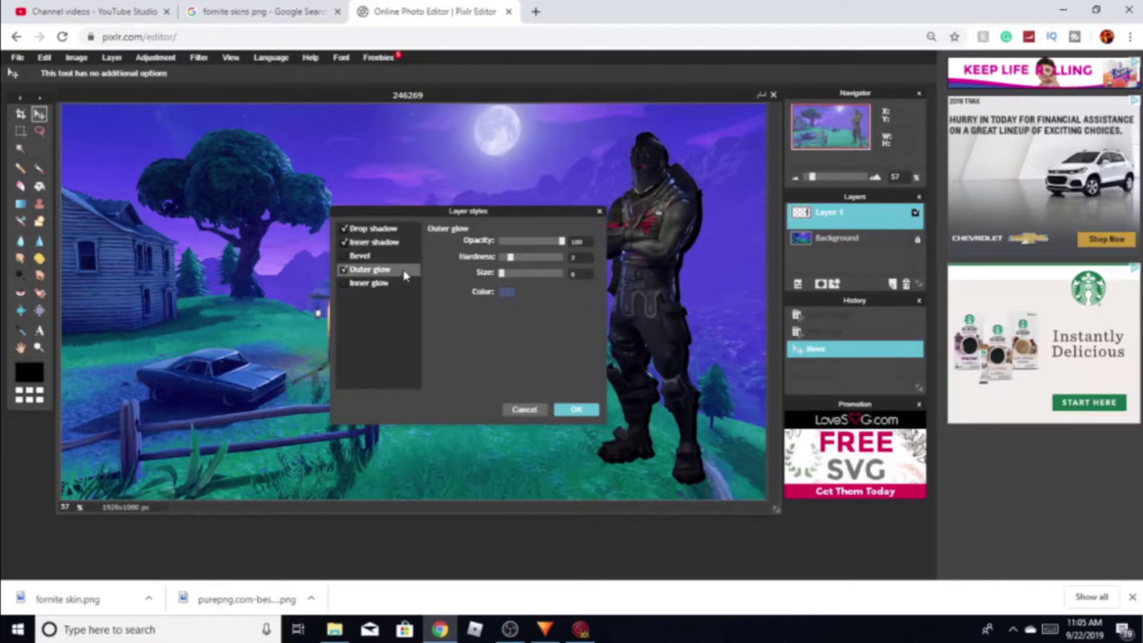
{"action": "left_click", "coordinate": [508, 292]}
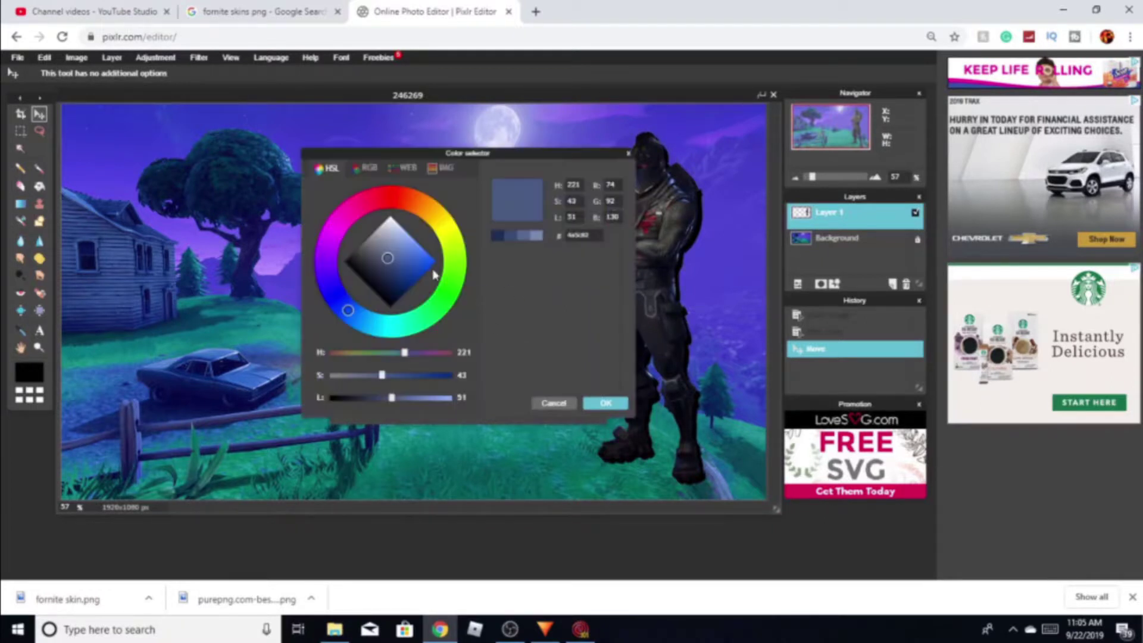
{"action": "left_click", "coordinate": [434, 274]}
{"action": "left_click", "coordinate": [593, 405]}
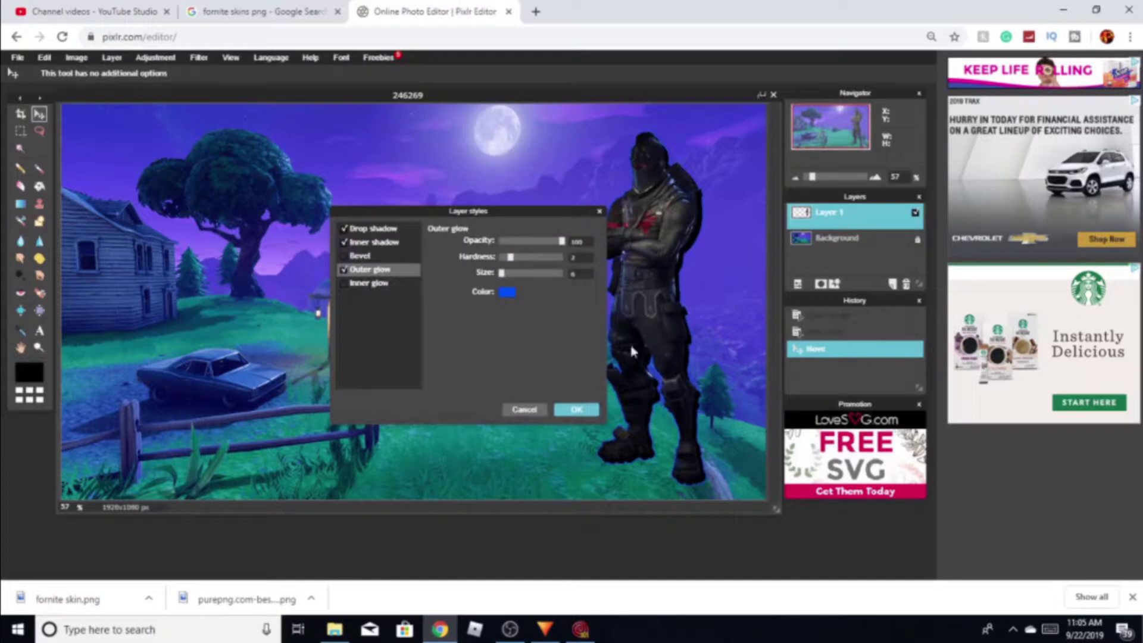
{"action": "left_click", "coordinate": [507, 291]}
{"action": "left_click", "coordinate": [388, 228]}
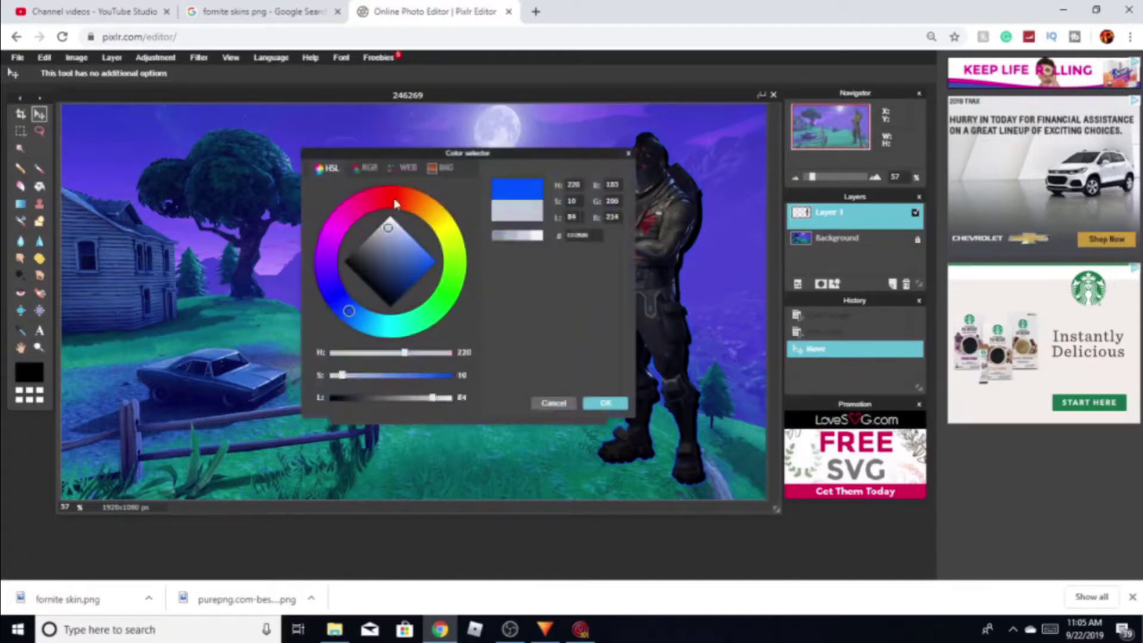
{"action": "left_click", "coordinate": [605, 404]}
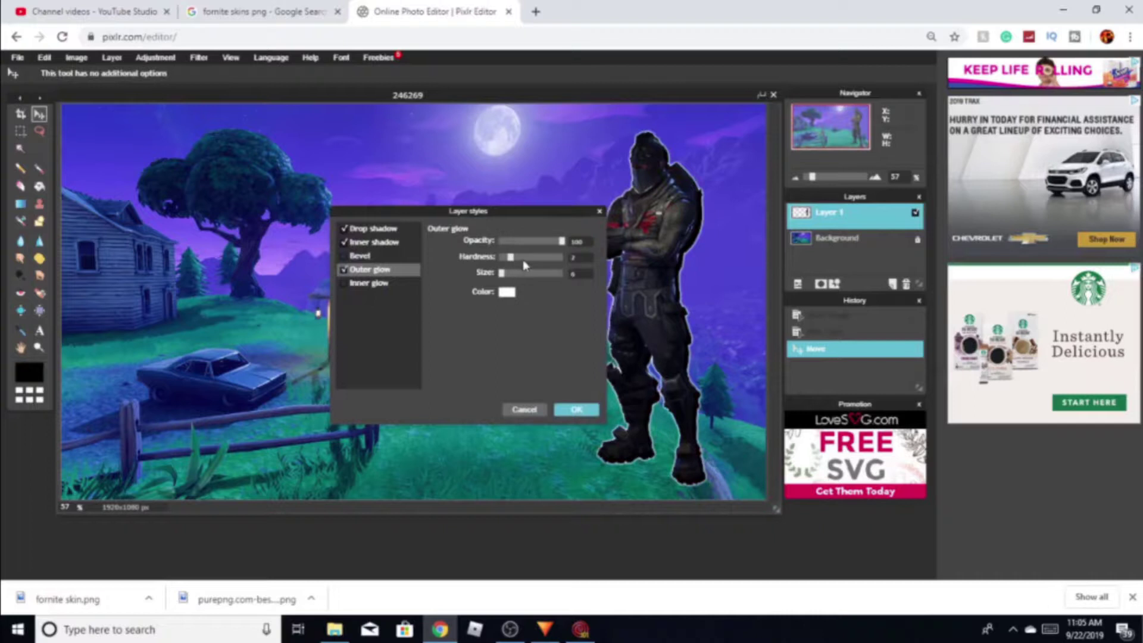
{"action": "left_click_drag", "start_coordinate": [543, 258], "coordinate": [522, 275]}
{"action": "left_click_drag", "start_coordinate": [504, 280], "coordinate": [507, 280]}
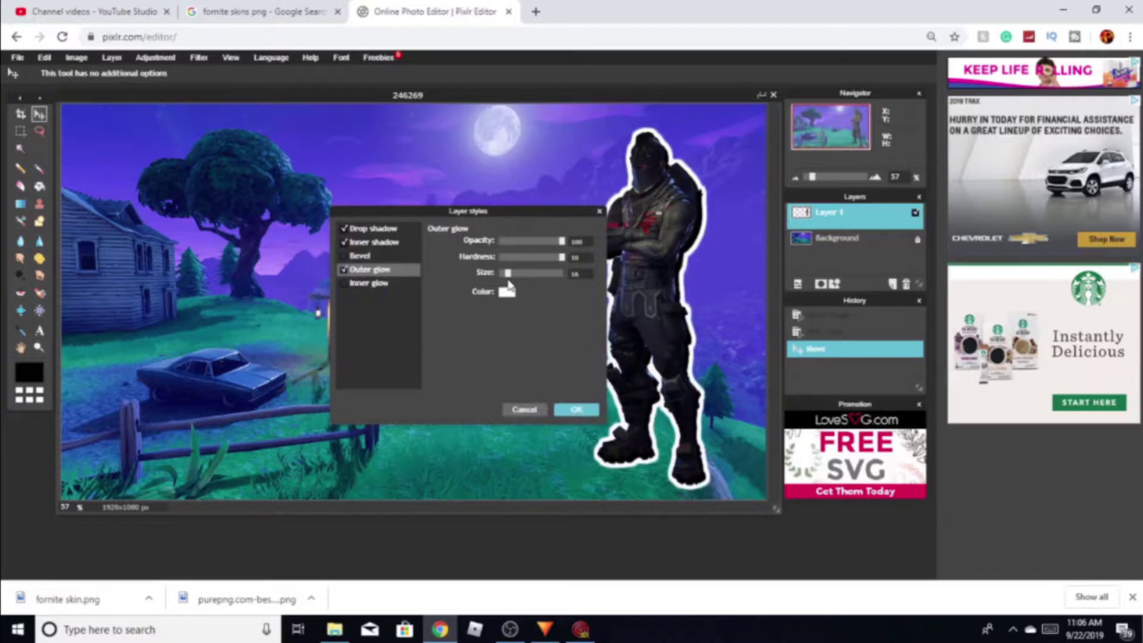
{"action": "left_click", "coordinate": [584, 410]}
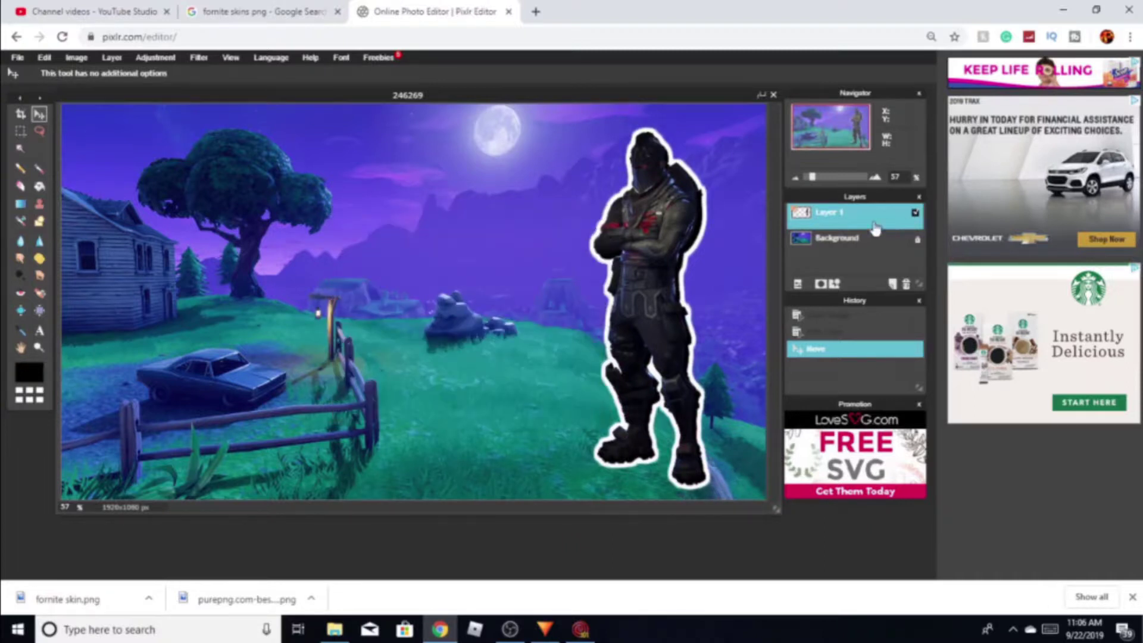
{"action": "right_click", "coordinate": [874, 228]}
{"action": "left_click", "coordinate": [899, 358]}
{"action": "left_click", "coordinate": [384, 255]}
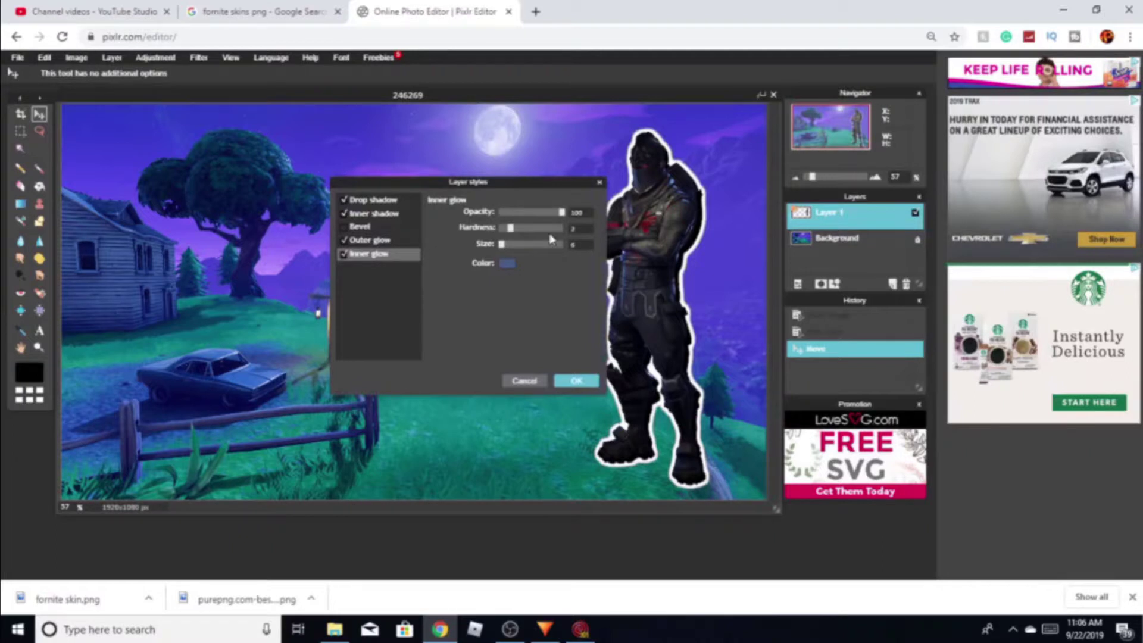
{"action": "mouse_move", "coordinate": [510, 228]}
{"action": "left_mouse_down"}
{"action": "mouse_move", "coordinate": [563, 231]}
{"action": "mouse_move", "coordinate": [567, 247]}
{"action": "mouse_move", "coordinate": [502, 246]}
{"action": "left_mouse_up"}
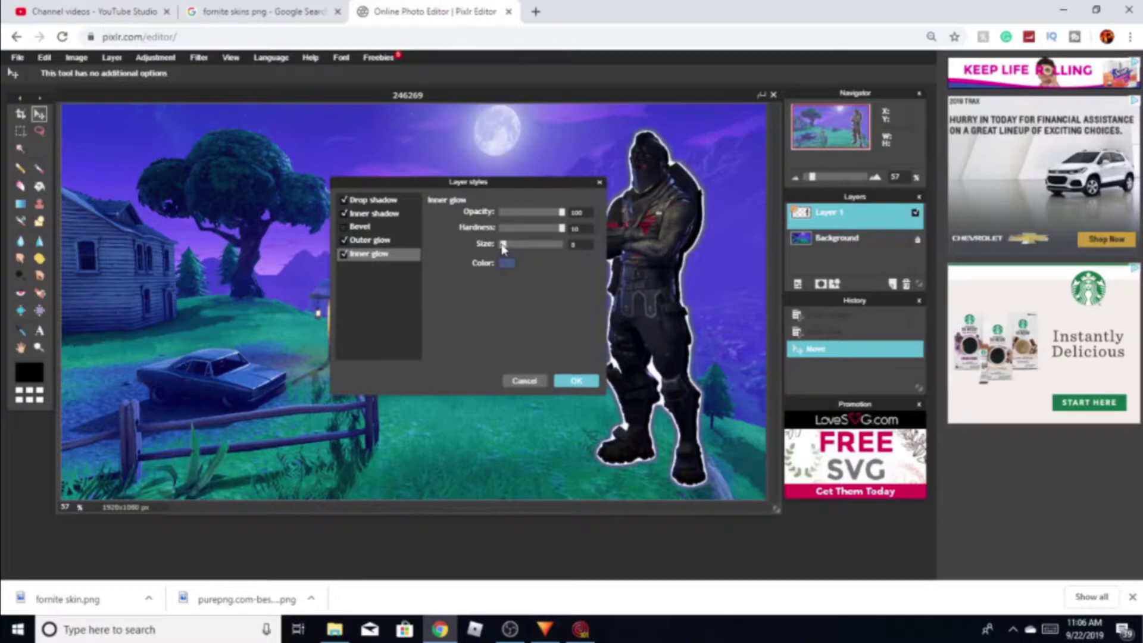
{"action": "left_click", "coordinate": [345, 254]}
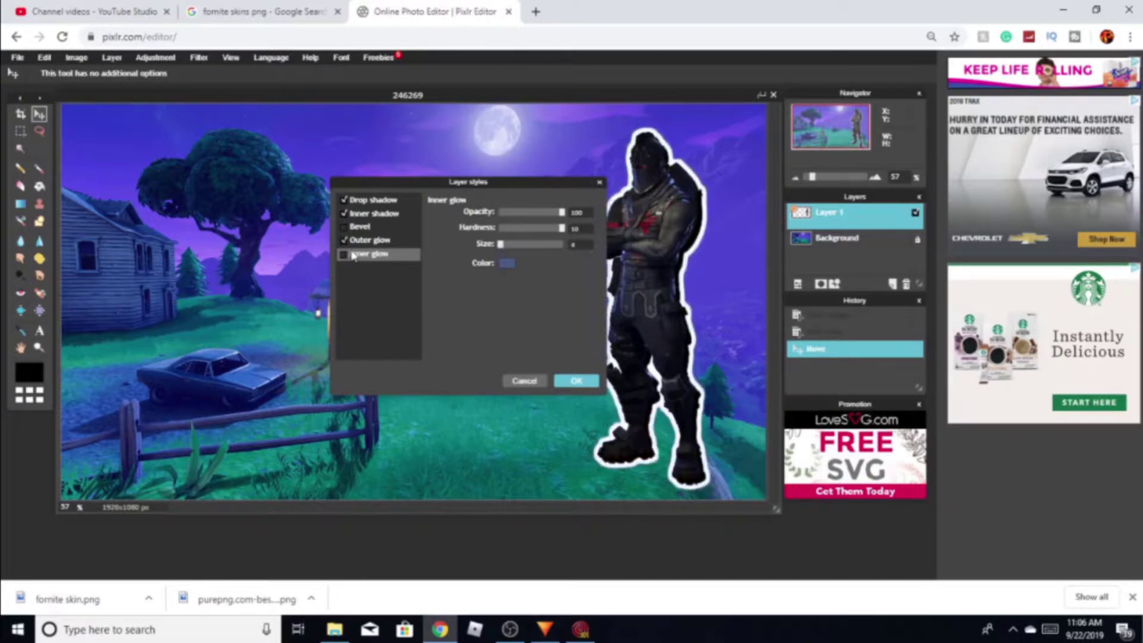
{"action": "left_click", "coordinate": [577, 381]}
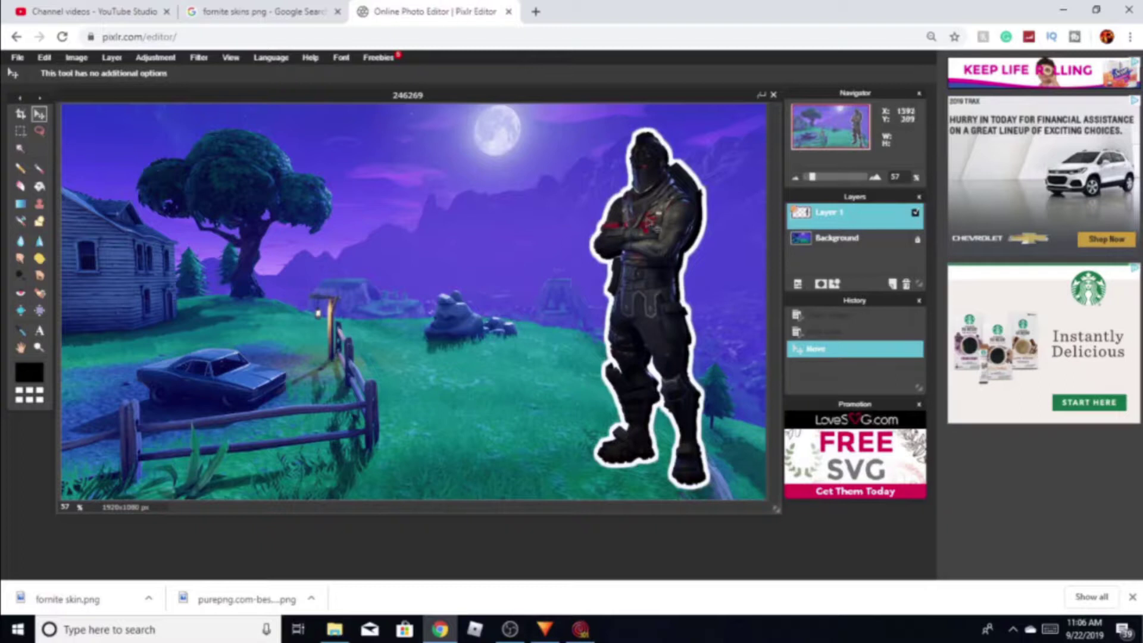
Step: Nudge the character slightly up-left, then start and discard an empty text box
{"action": "left_click_drag", "start_coordinate": [655, 237], "coordinate": [651, 234]}
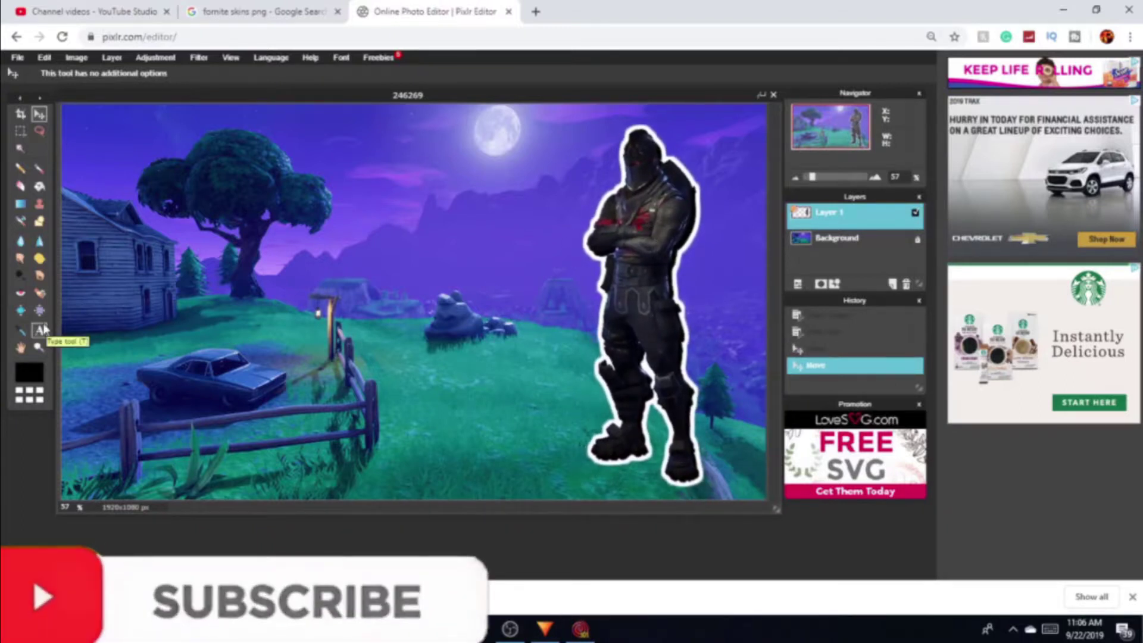
{"action": "left_click", "coordinate": [40, 330]}
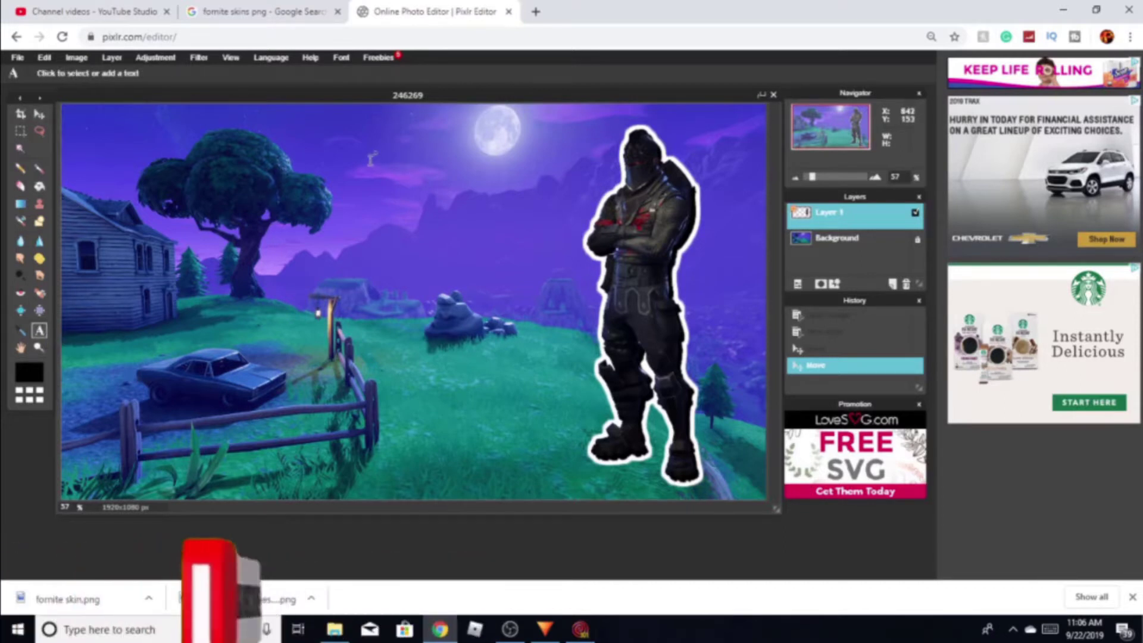
{"action": "left_click", "coordinate": [372, 197]}
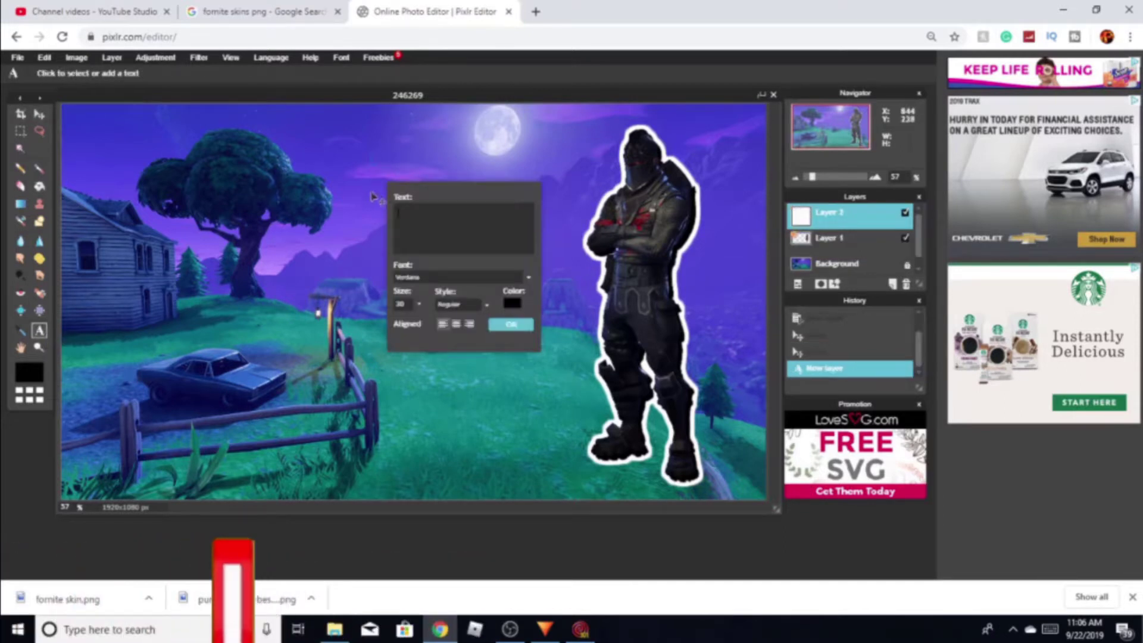
{"action": "left_click", "coordinate": [511, 324]}
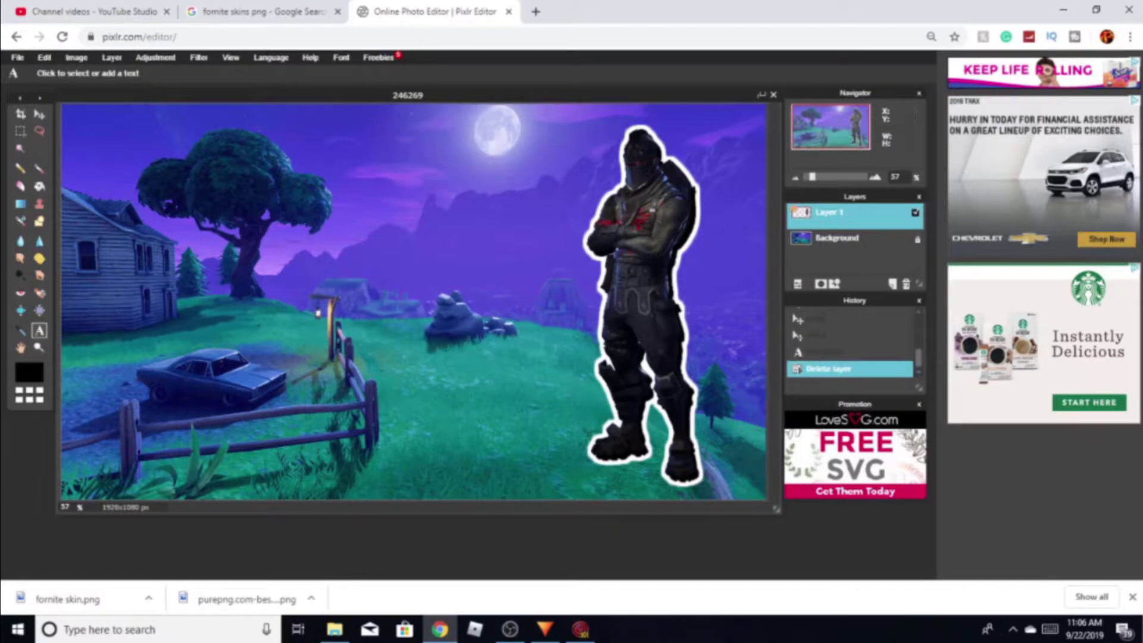
Step: Type the title 'Fortnite ThumbNail' in a new text box on the canvas
{"action": "left_click", "coordinate": [326, 201]}
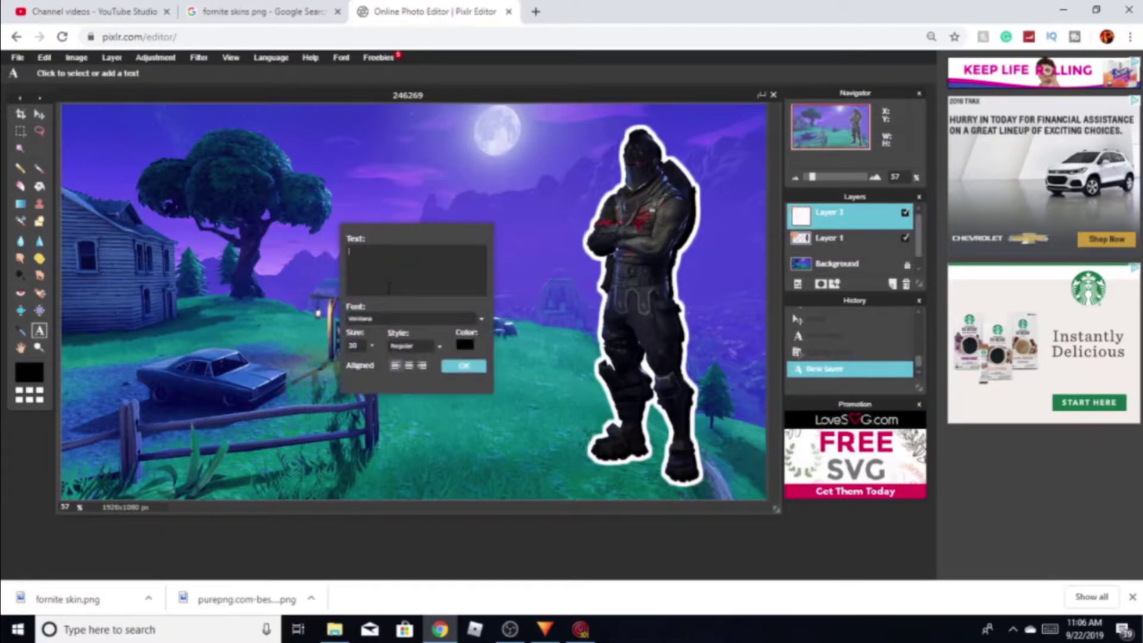
{"action": "type", "text": "How"}
{"action": "key", "text": "BackSpace"}
{"action": "key", "text": "BackSpace"}
{"action": "key", "text": "BackSpace"}
{"action": "type", "text": "Fortnite ThumbNail"}
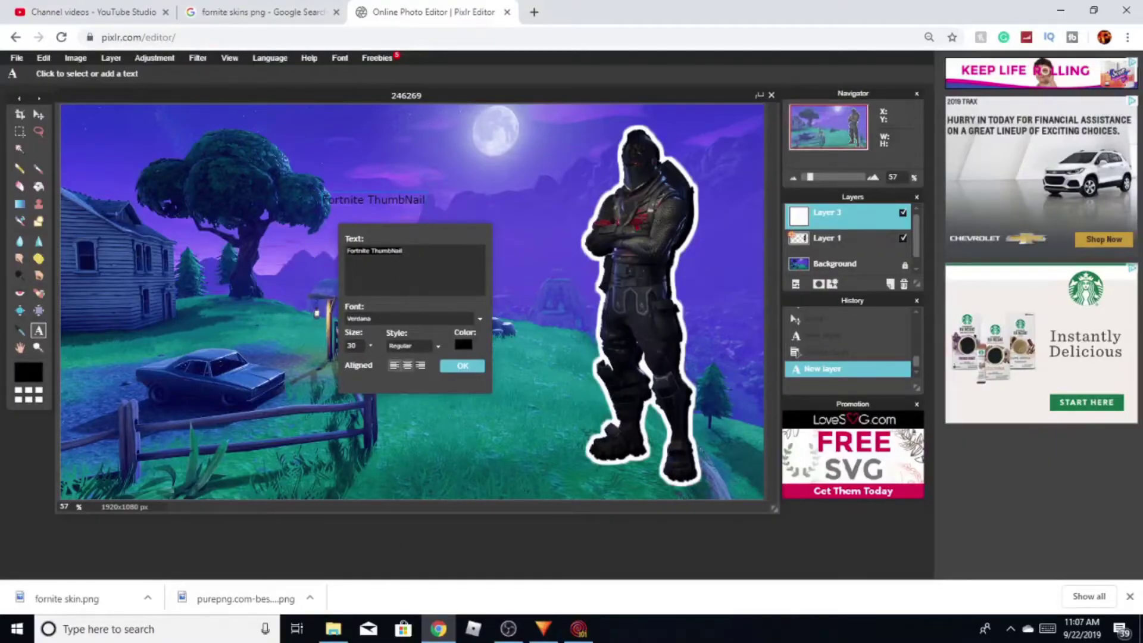
Step: Set the title size to 104, move it to the upper left, and confirm
{"action": "left_click", "coordinate": [369, 344]}
{"action": "left_click_drag", "start_coordinate": [316, 366], "coordinate": [344, 363]}
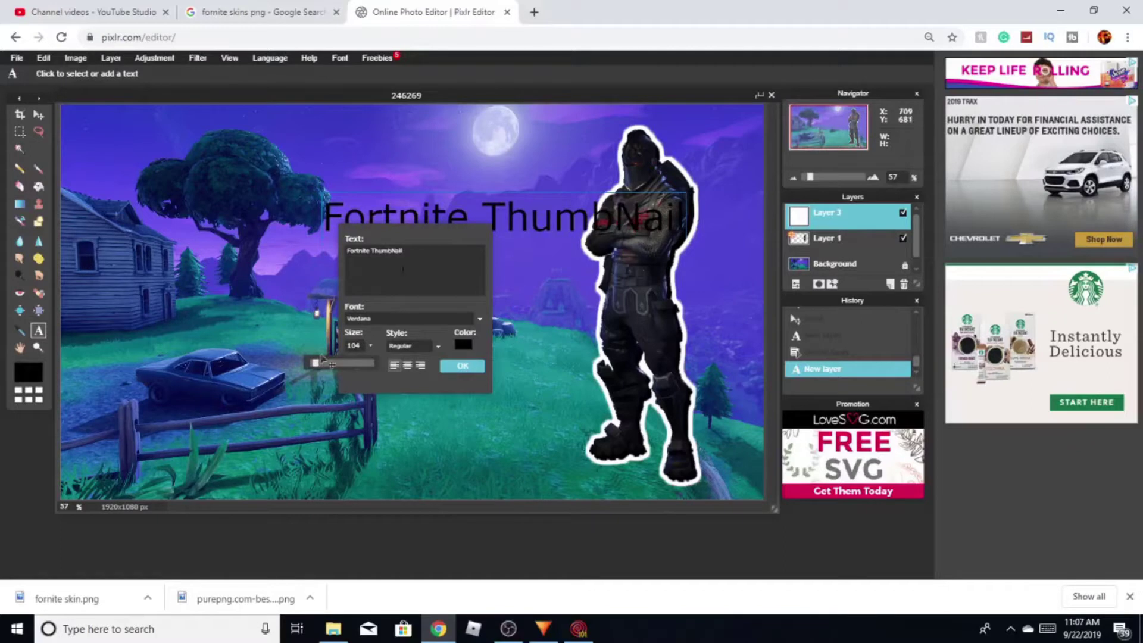
{"action": "left_click_drag", "start_coordinate": [470, 214], "coordinate": [284, 203]}
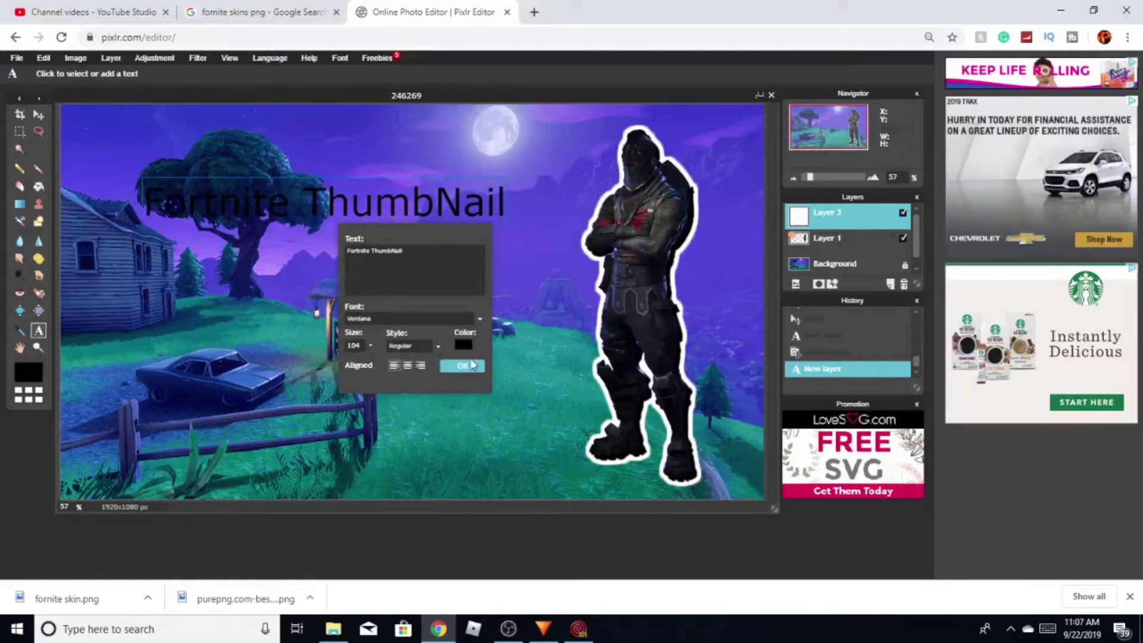
{"action": "left_click", "coordinate": [600, 307]}
Step: Rasterize the 'Fortnite ThumbNail' title layer
{"action": "right_click", "coordinate": [840, 213]}
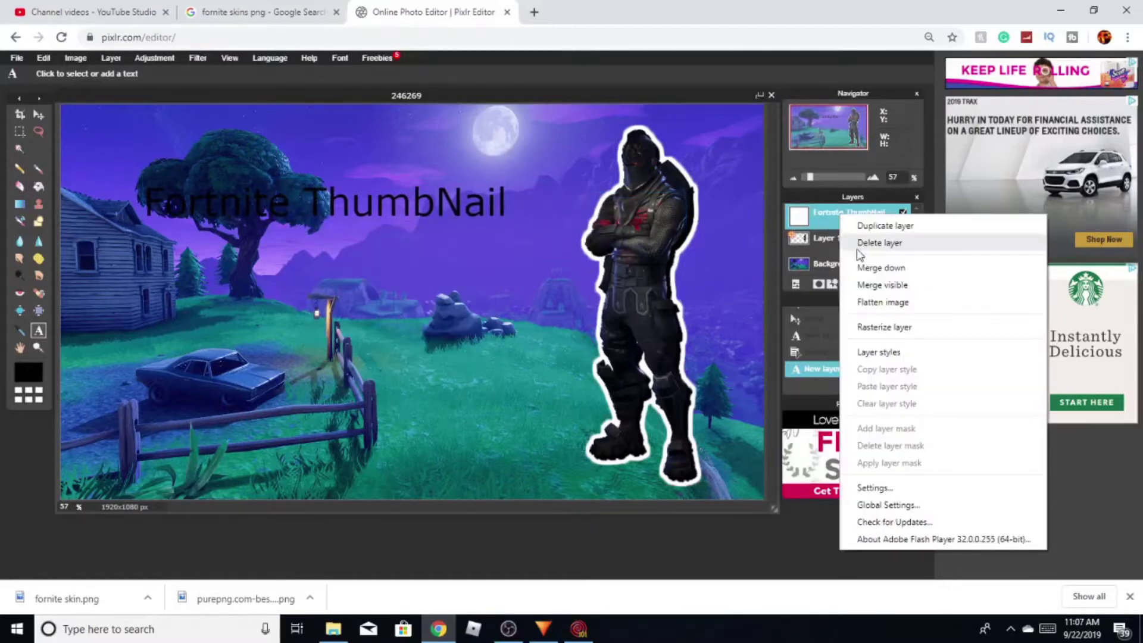
{"action": "left_click", "coordinate": [111, 58]}
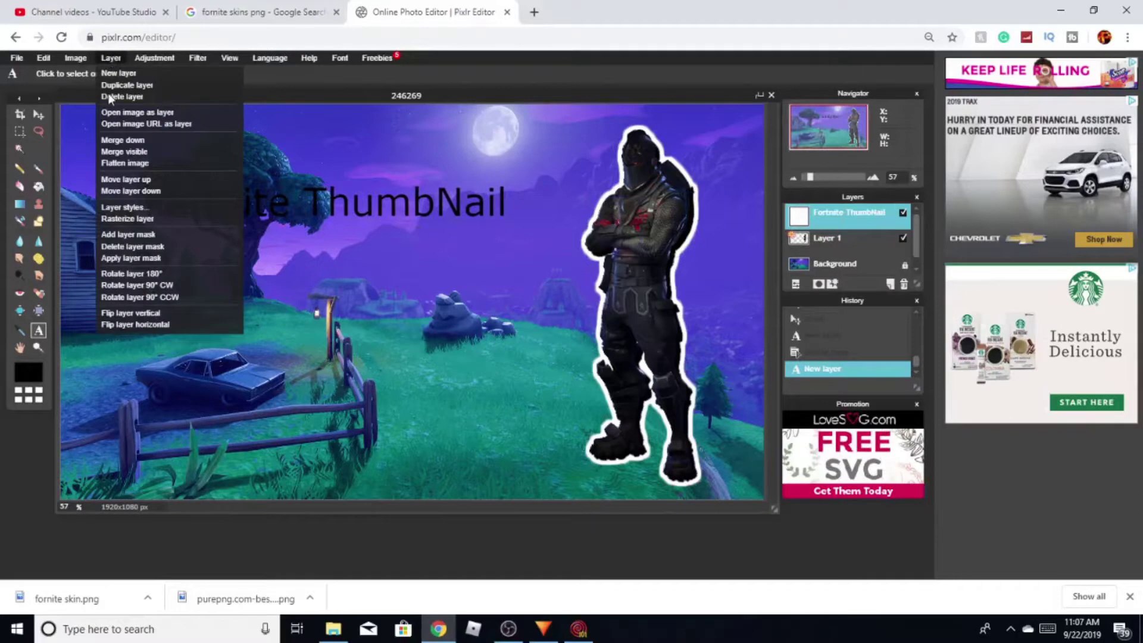
{"action": "left_click", "coordinate": [136, 213]}
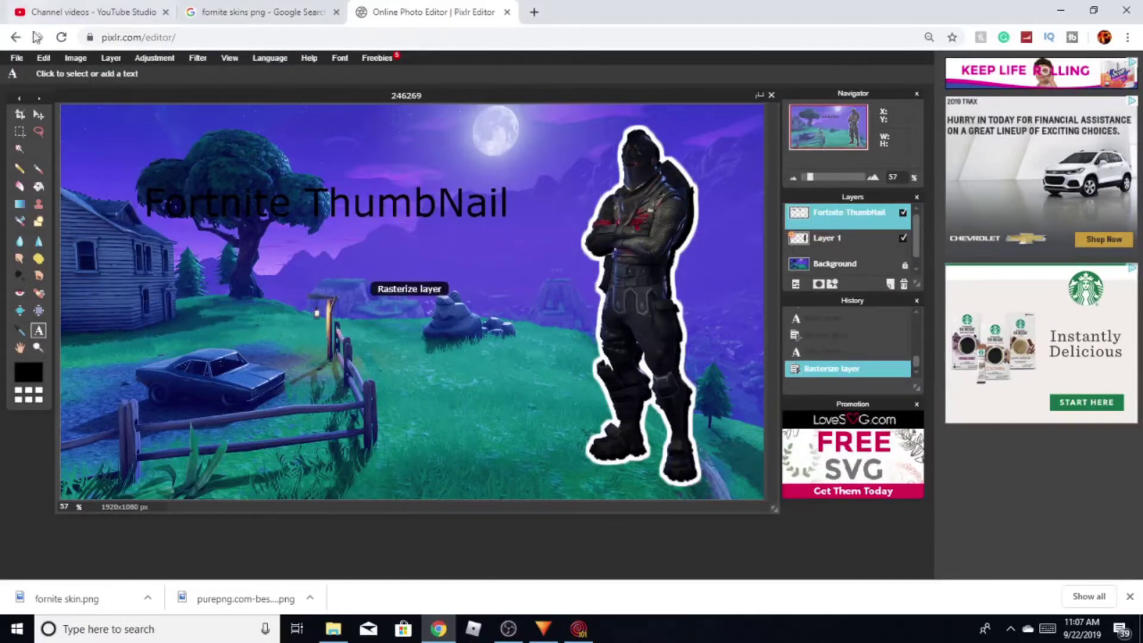
Step: Stretch the title across the image with Free transform, then open the font list
{"action": "left_click", "coordinate": [44, 57]}
{"action": "left_click", "coordinate": [132, 158]}
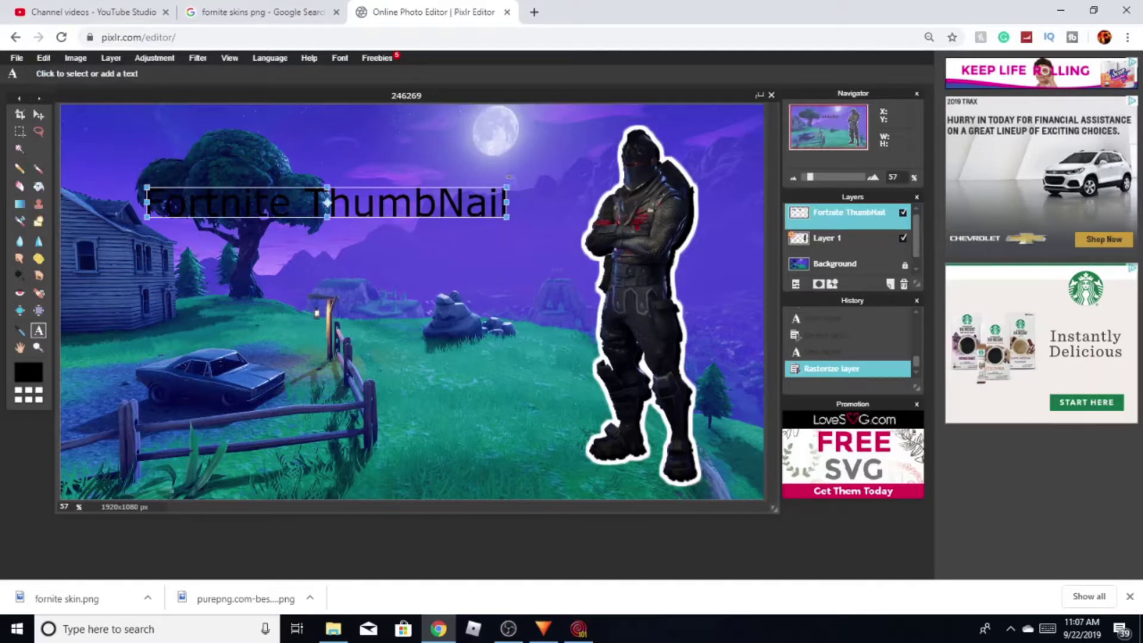
{"action": "left_click_drag", "start_coordinate": [511, 186], "coordinate": [568, 148]}
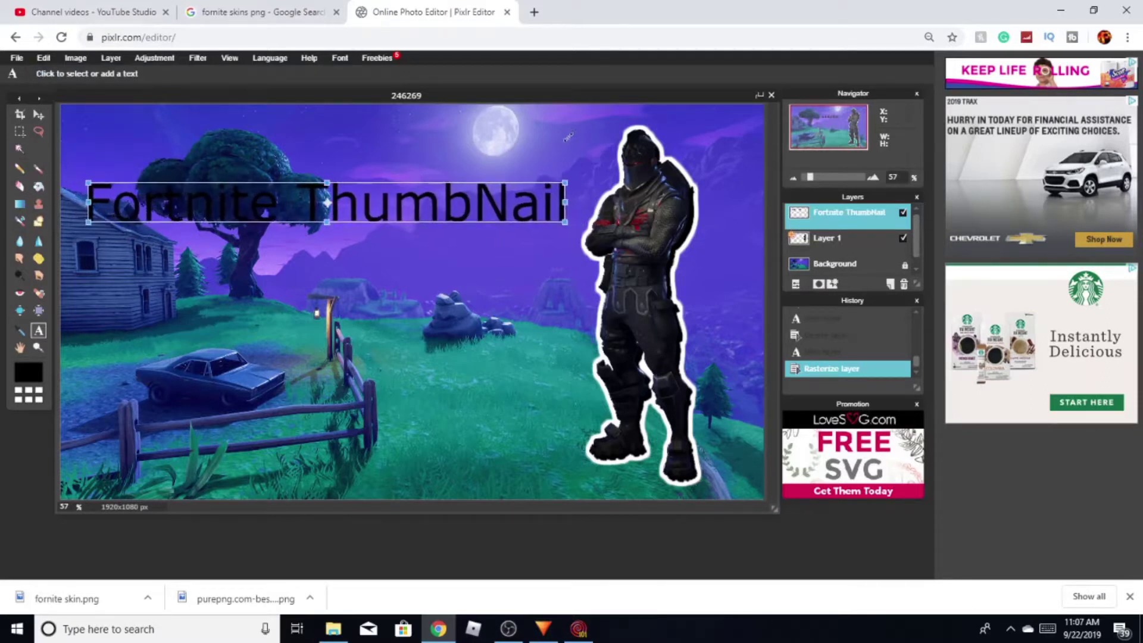
{"action": "left_click_drag", "start_coordinate": [496, 195], "coordinate": [250, 215]}
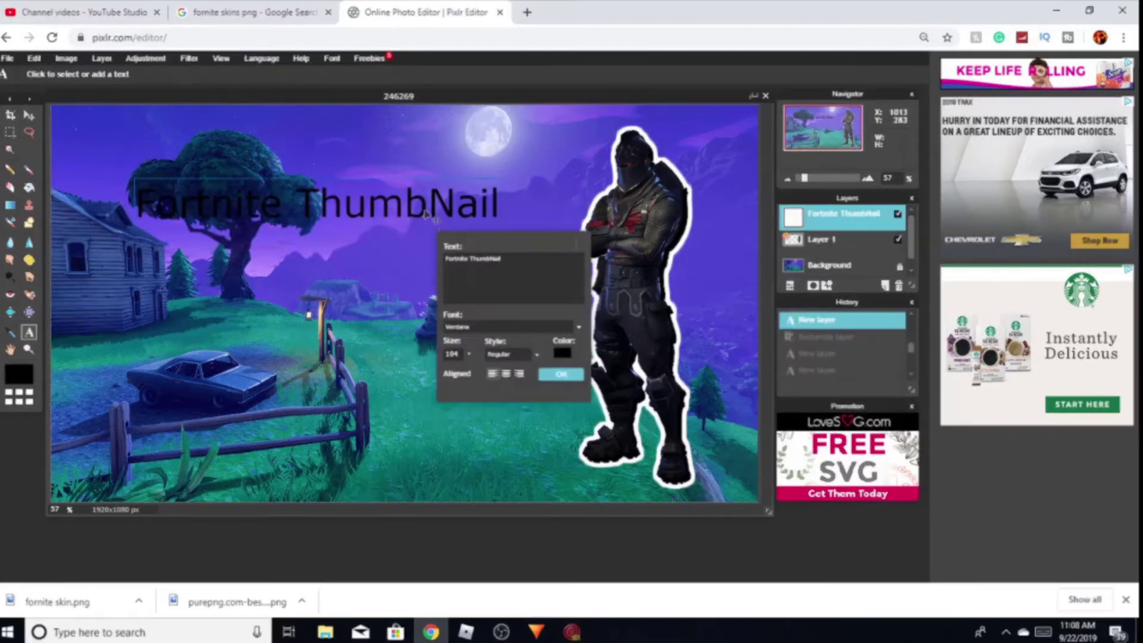
{"action": "left_click", "coordinate": [492, 332]}
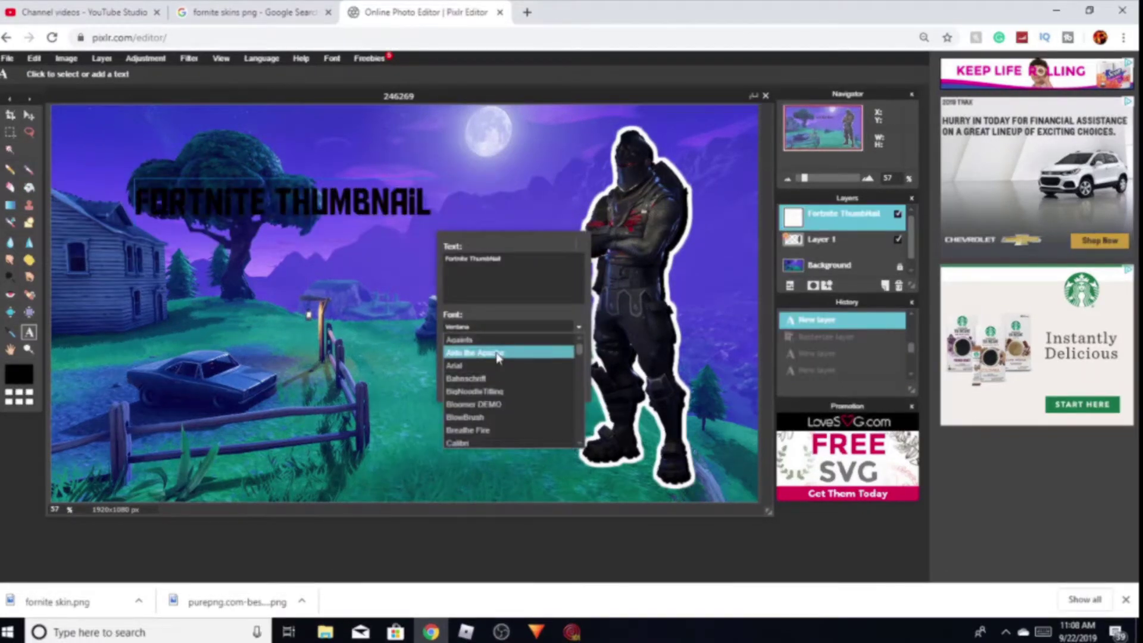